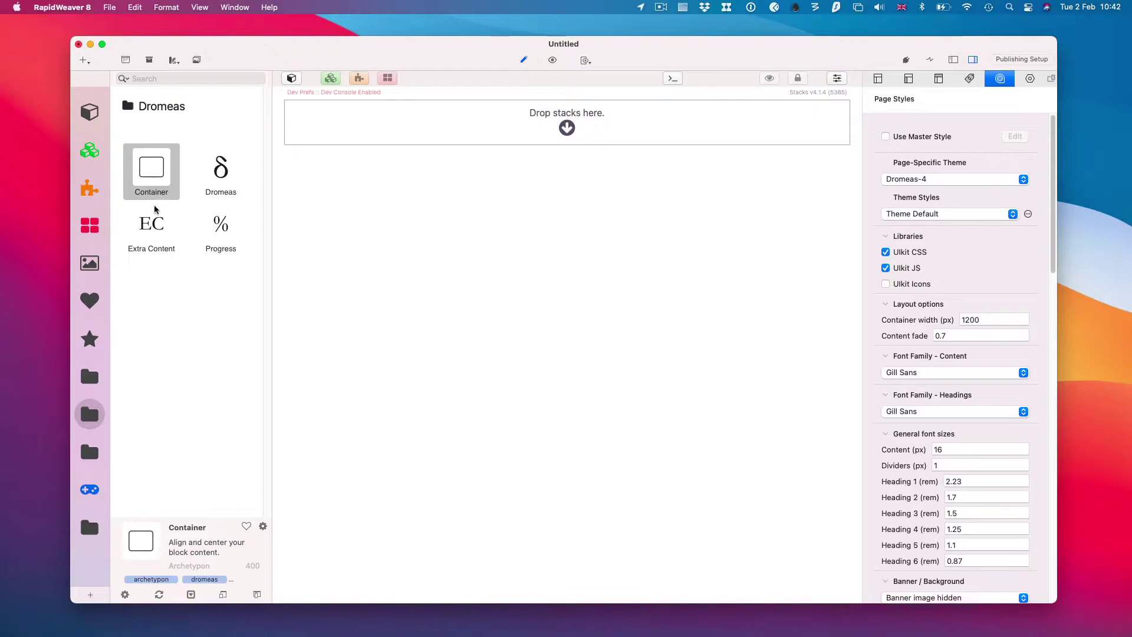
Add a Dromeas stack to the empty page and place a Header stack in its #block1.
left_click_drag(226, 171, 511, 133)
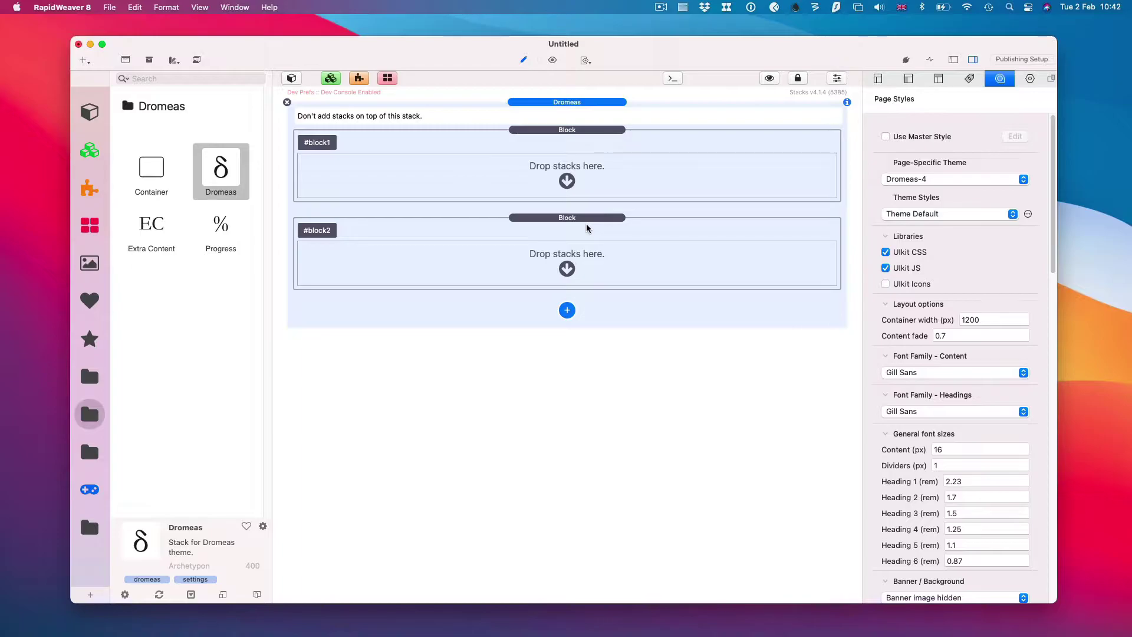
left_click(93, 111)
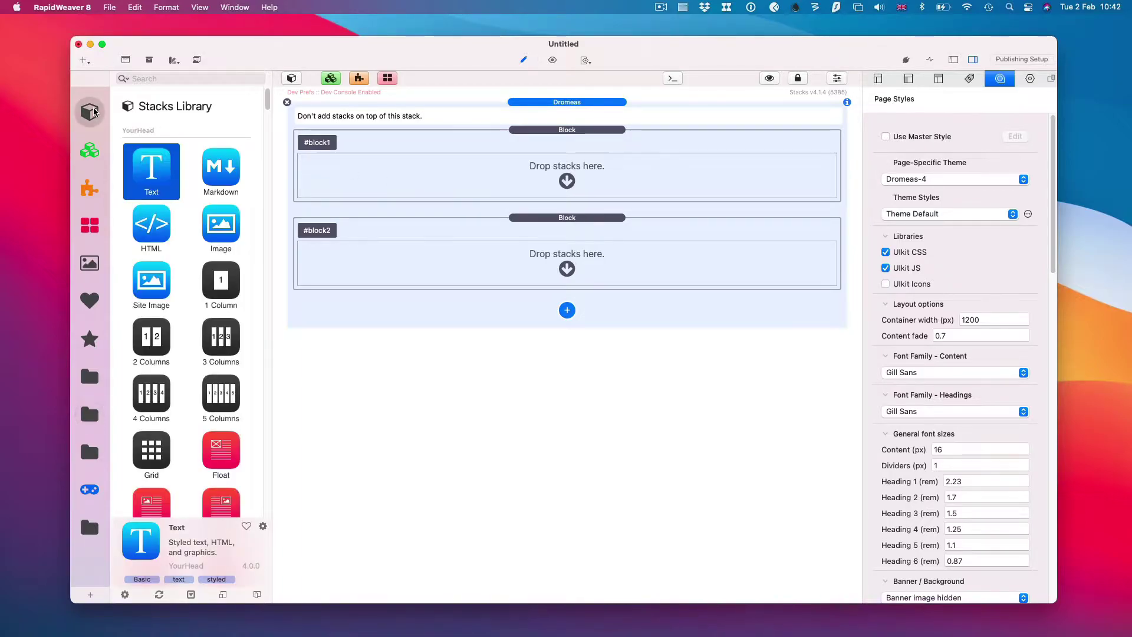
scroll(176, 261, "down", 5)
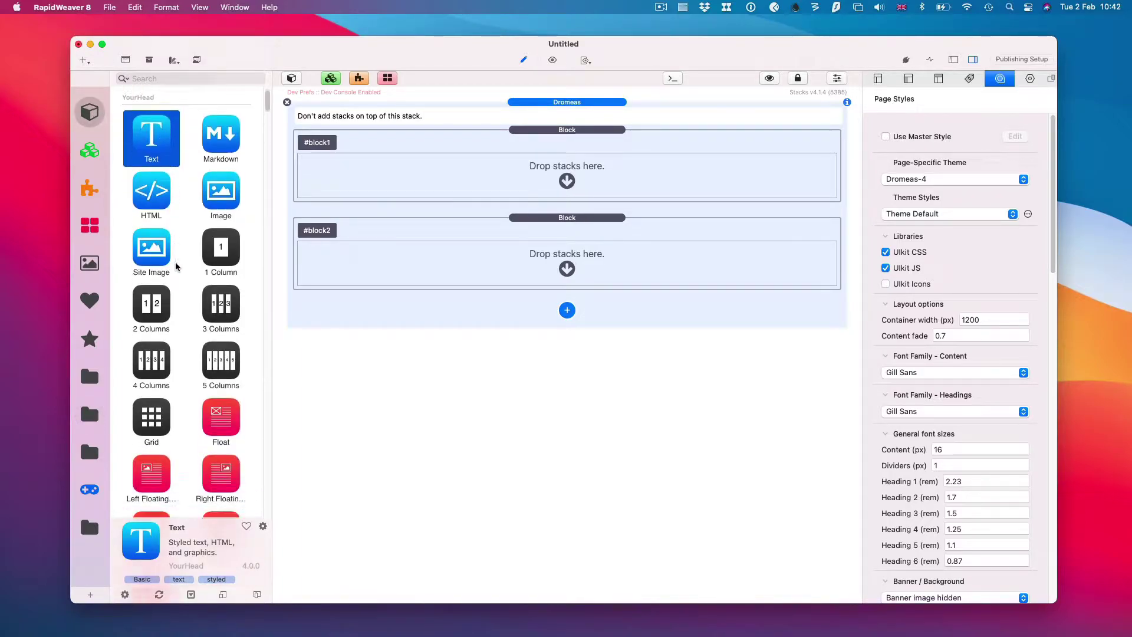
left_click(172, 432)
left_click_drag(172, 432, 559, 188)
Set the text of the header in #block1 to "Page 1".
double_click(441, 177)
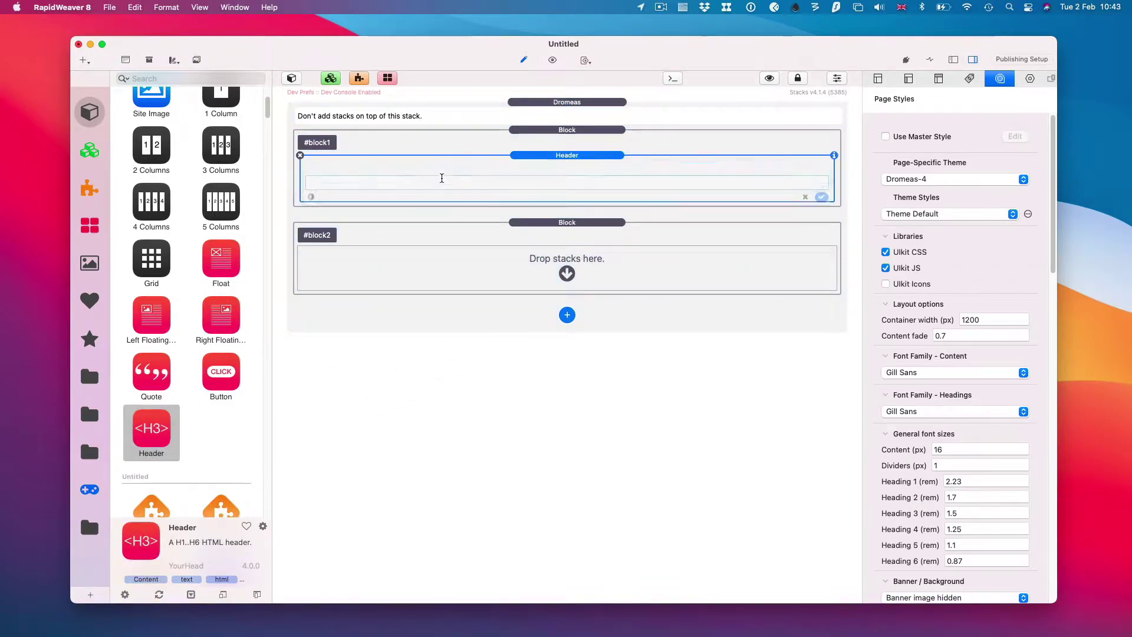
left_click_drag(444, 175, 306, 170)
type("page 1")
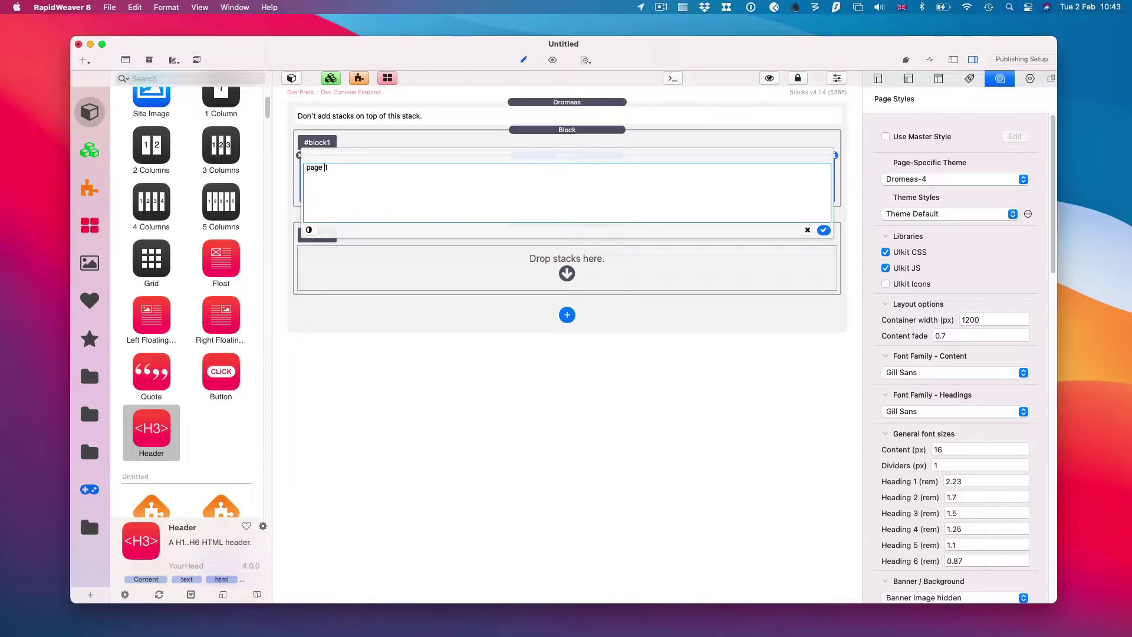
type("P")
left_click(824, 231)
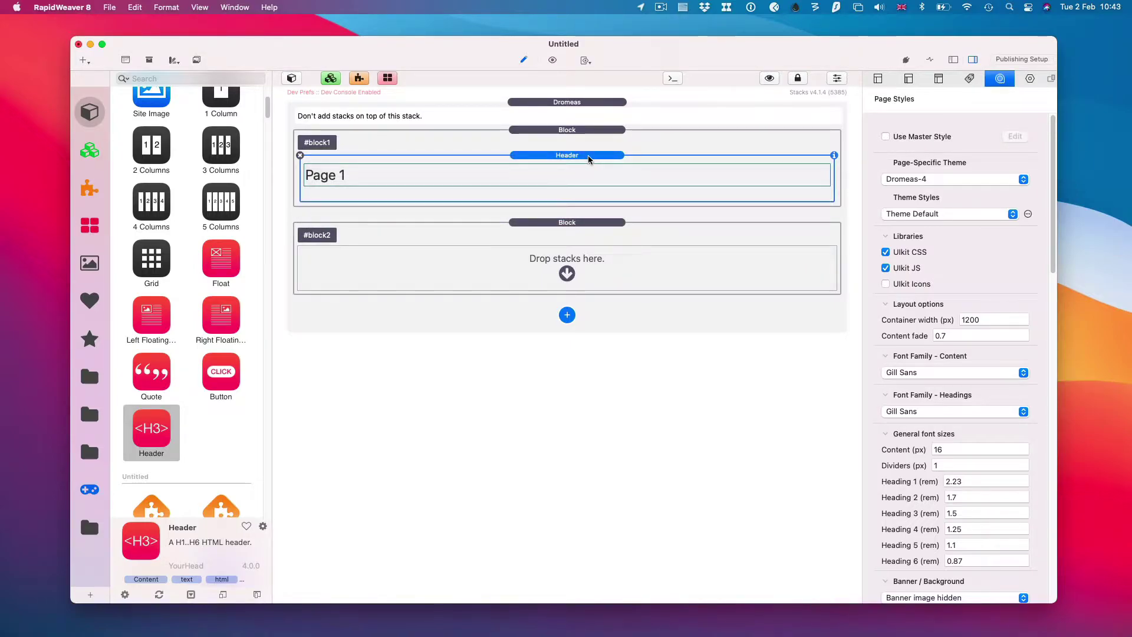
Add a Text stack below the header in #block1 and replace its placeholder text with "Go to Page 2".
scroll(224, 273, "up", 5)
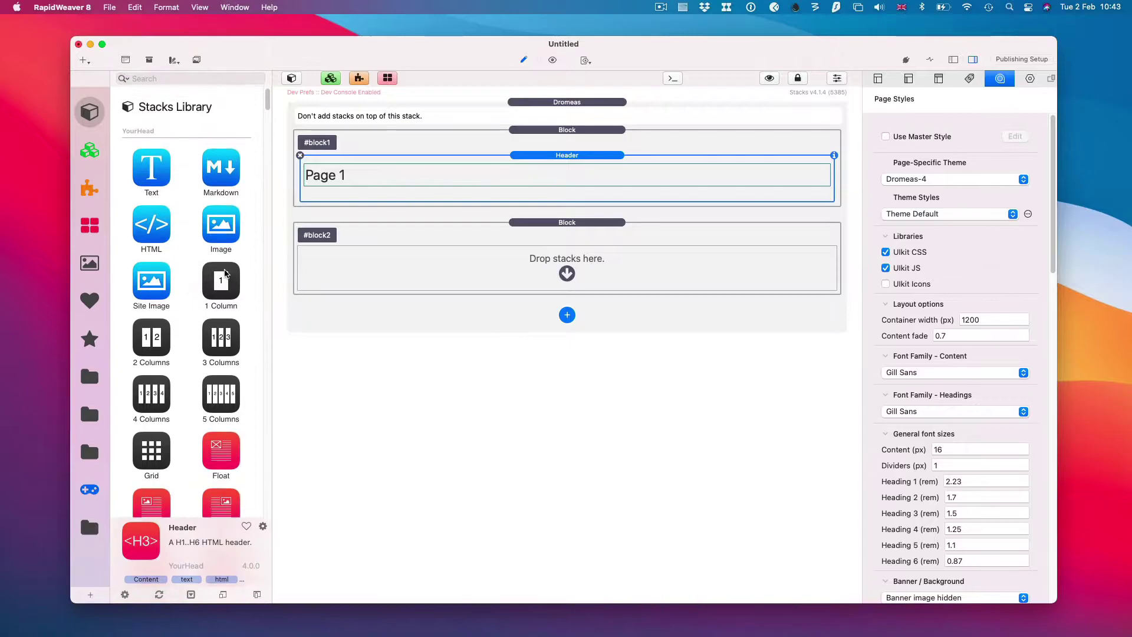
left_click_drag(154, 172, 371, 209)
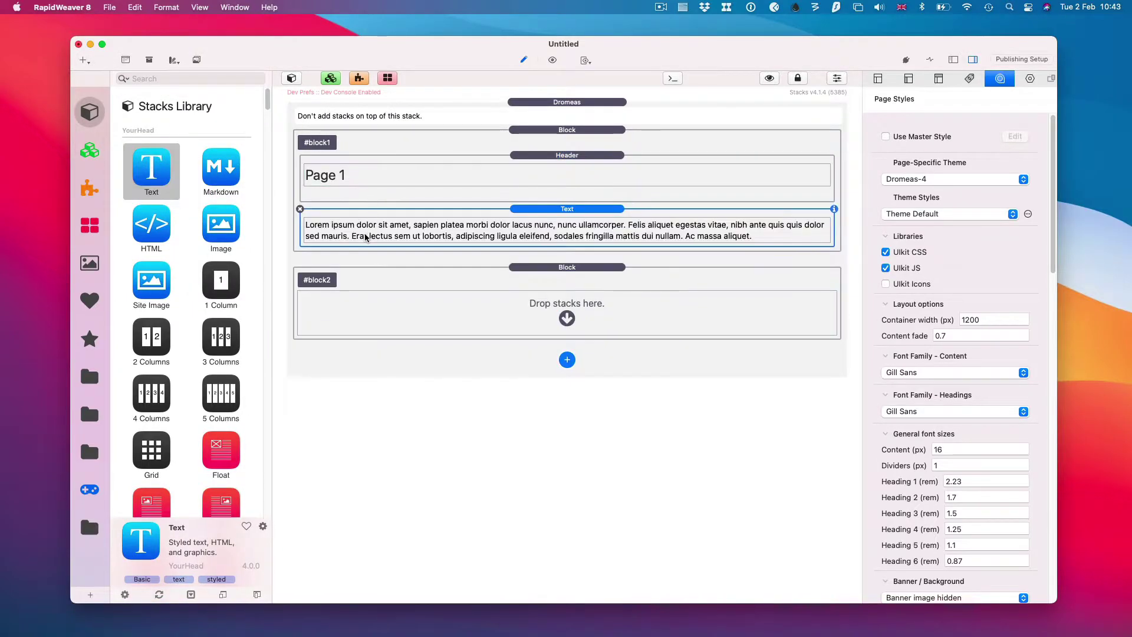
double_click(366, 237)
key("super+a")
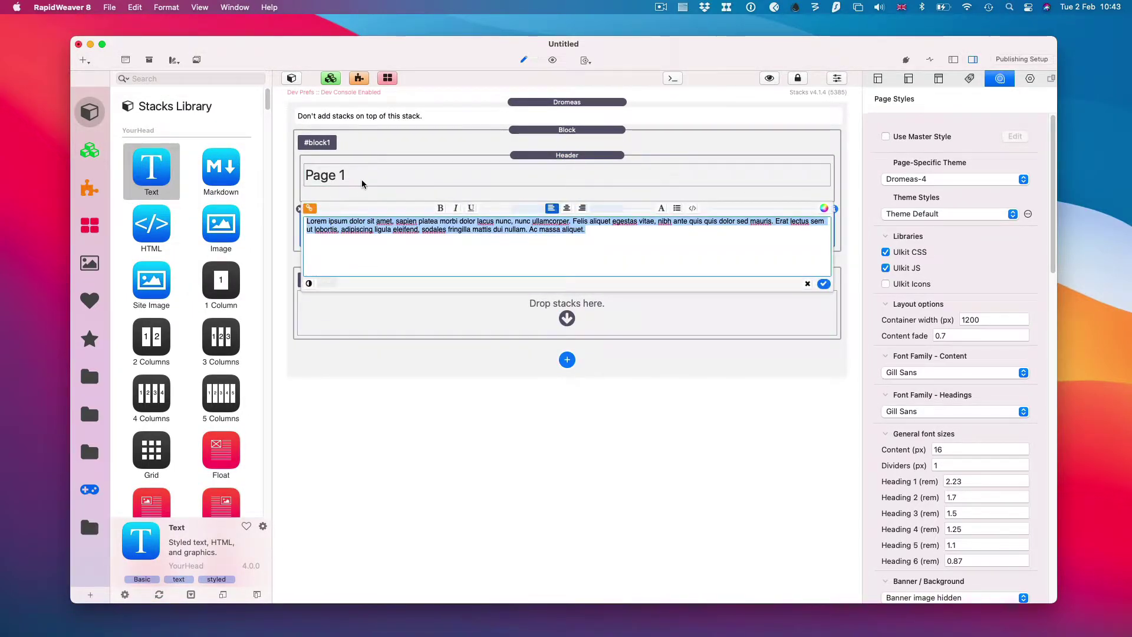
type("Go to Page 2")
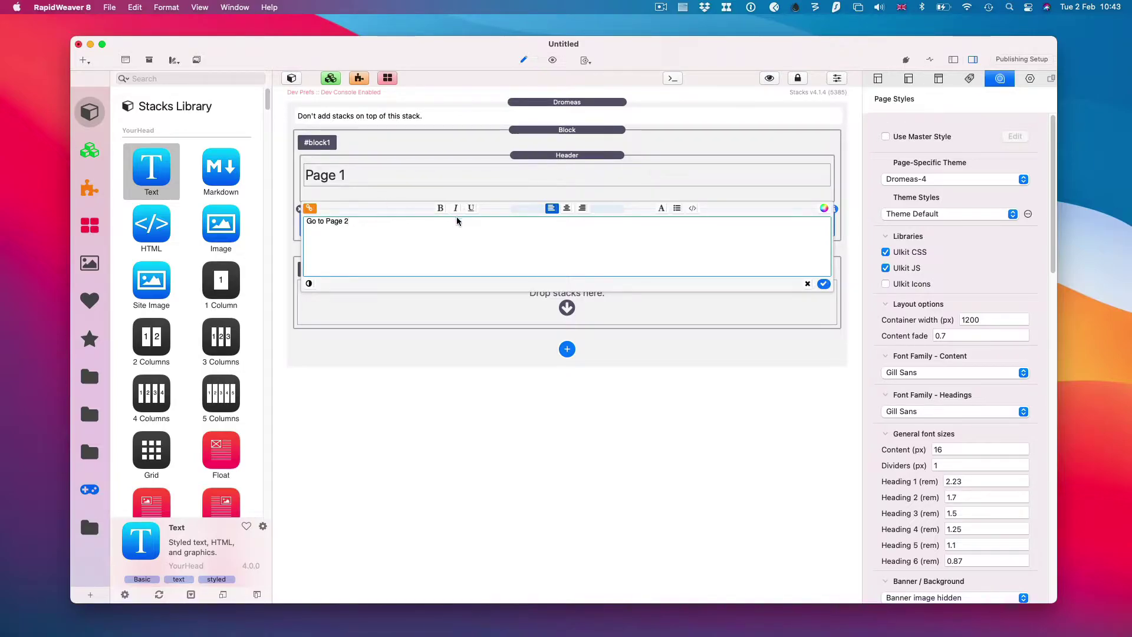
Link the "Go to Page 2" text to the URL #block2 with a custom attribute class set to navi.
left_click_drag(486, 221, 300, 221)
left_click(312, 208)
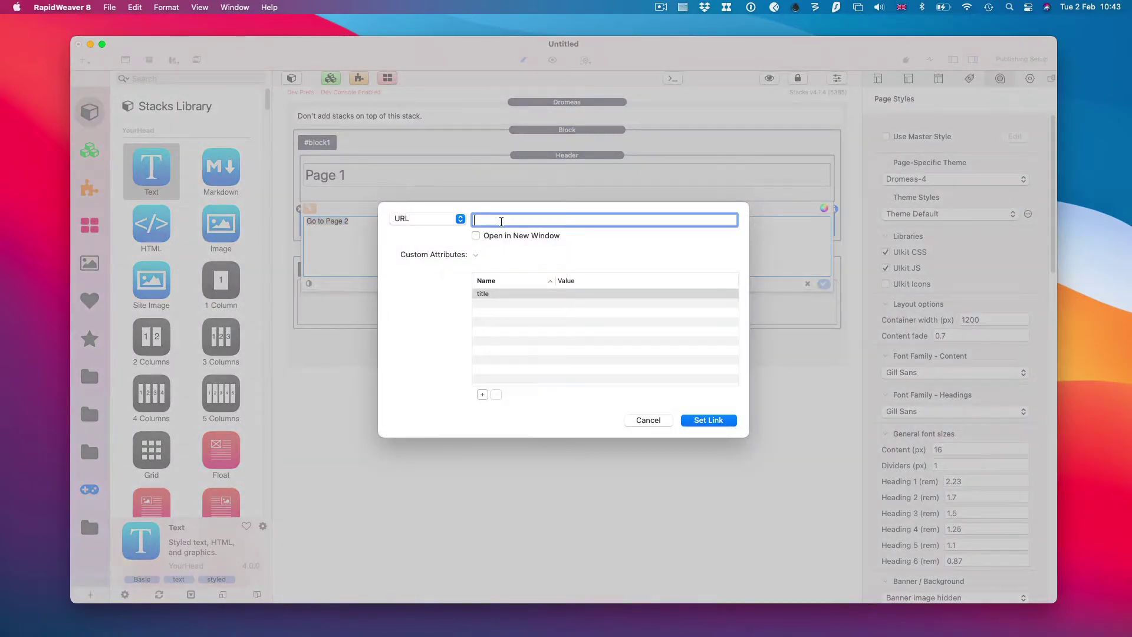
type("#block2")
left_click(482, 394)
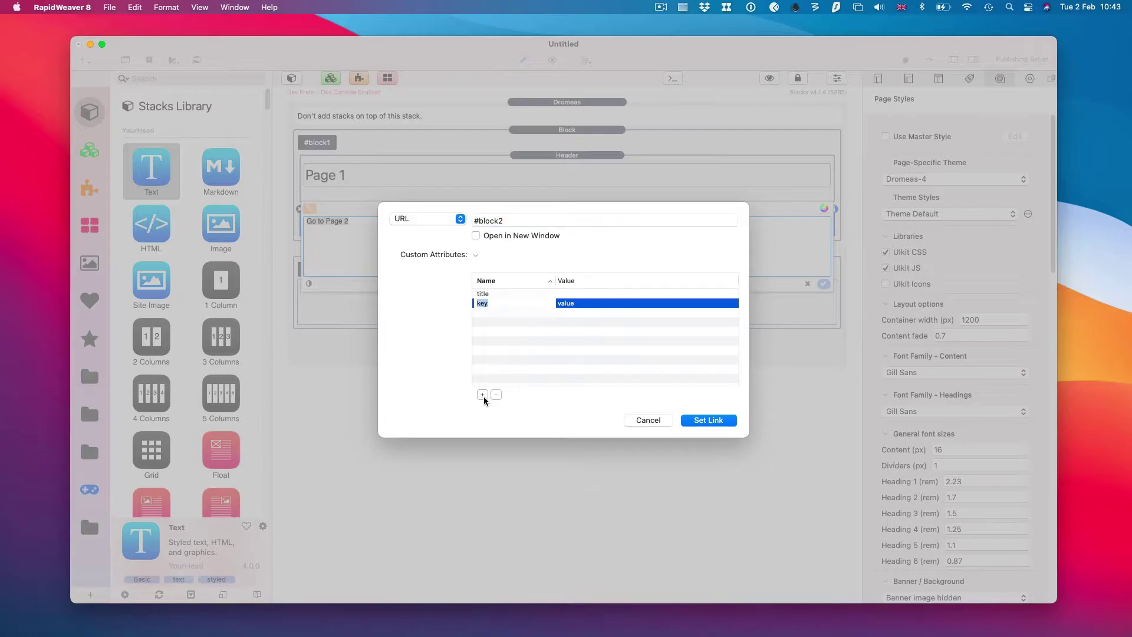
type("c;as")
key("BackSpace")
key("BackSpace")
type("lass")
key("Tab")
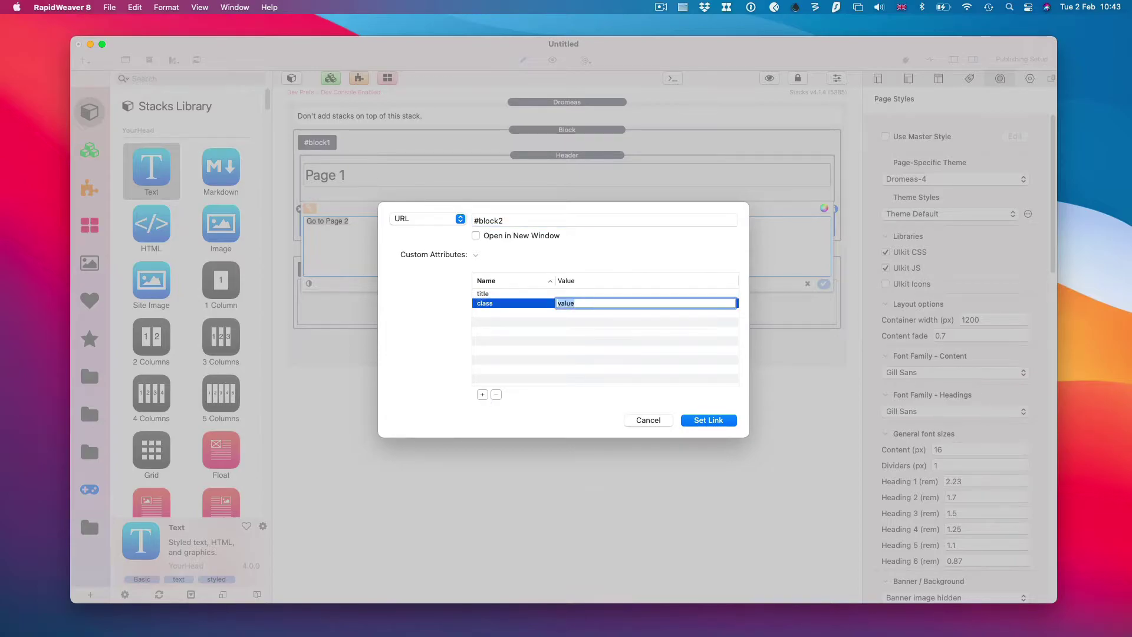
type("navi")
key("Return")
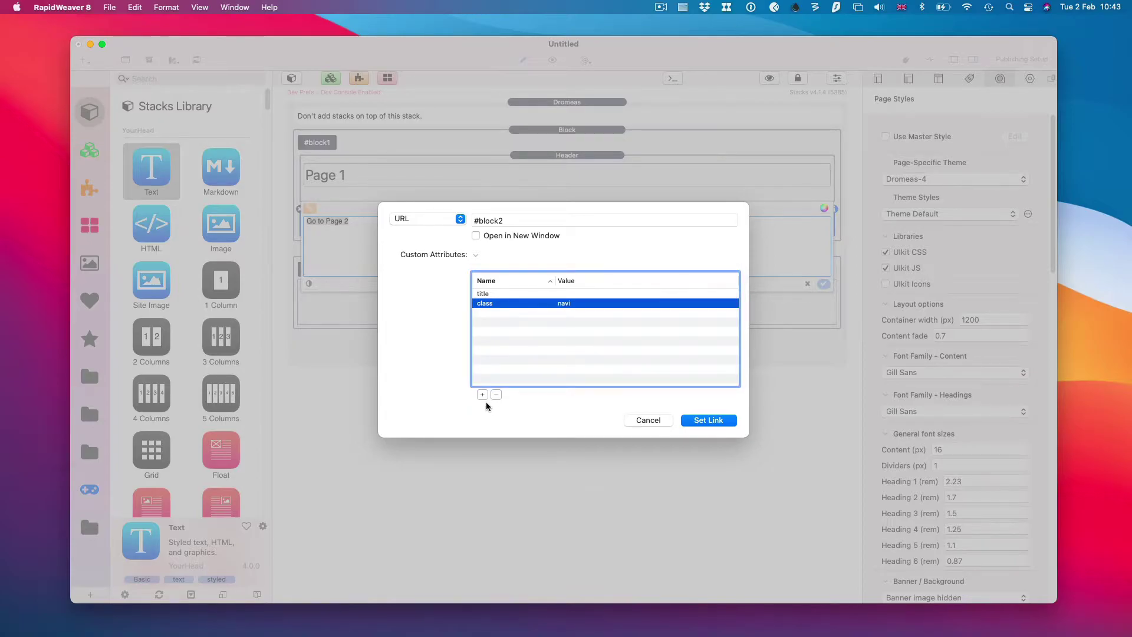
left_click(710, 419)
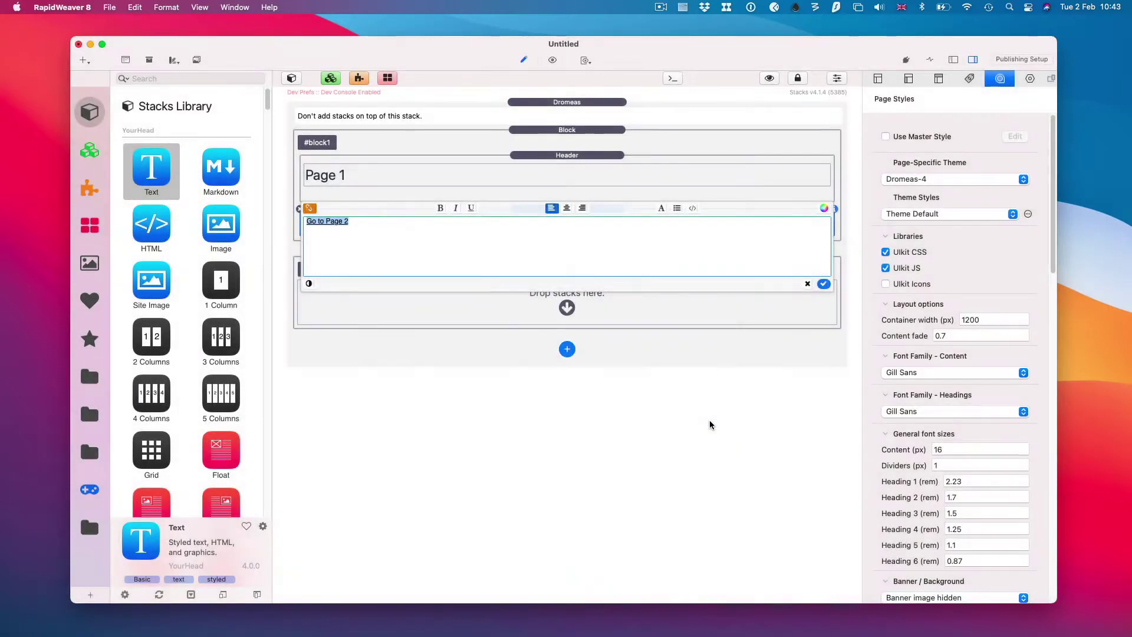
left_click(824, 284)
Copy the "Page 1" header into #block2 and change the copy's text to "Page 2".
left_click(535, 157)
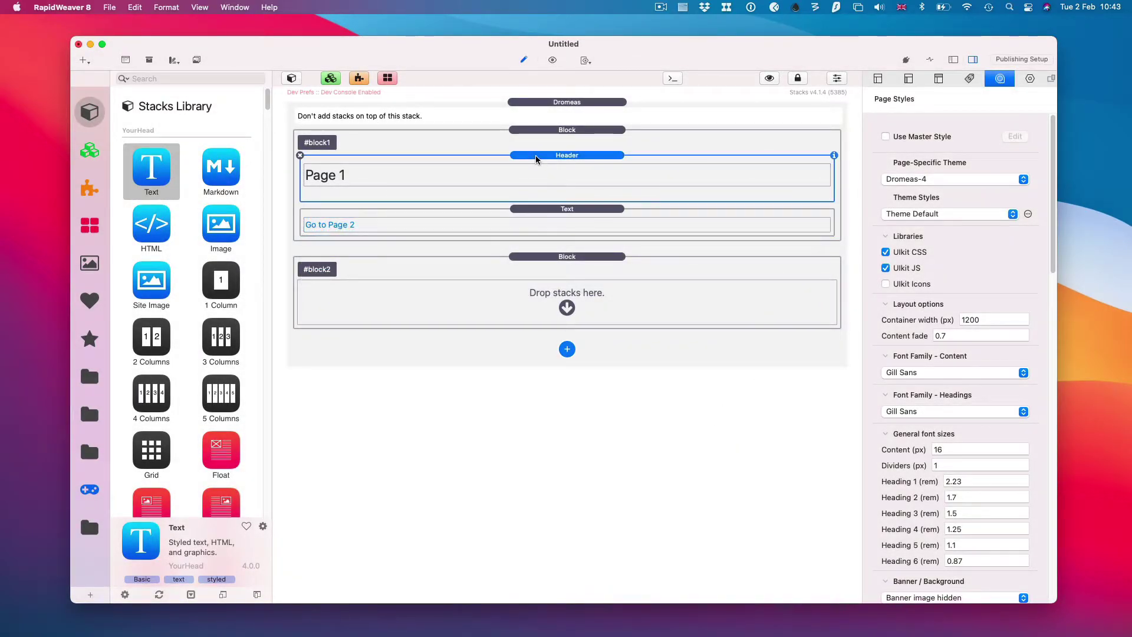
left_click_drag(535, 155, 358, 303)
double_click(359, 302)
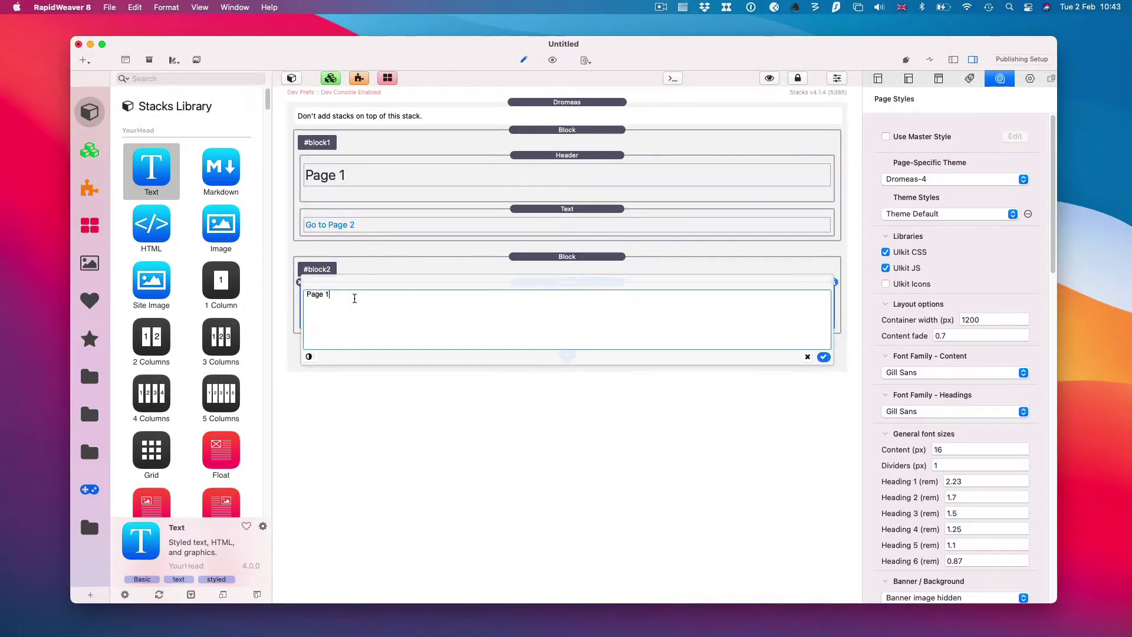
type("2")
left_click(823, 356)
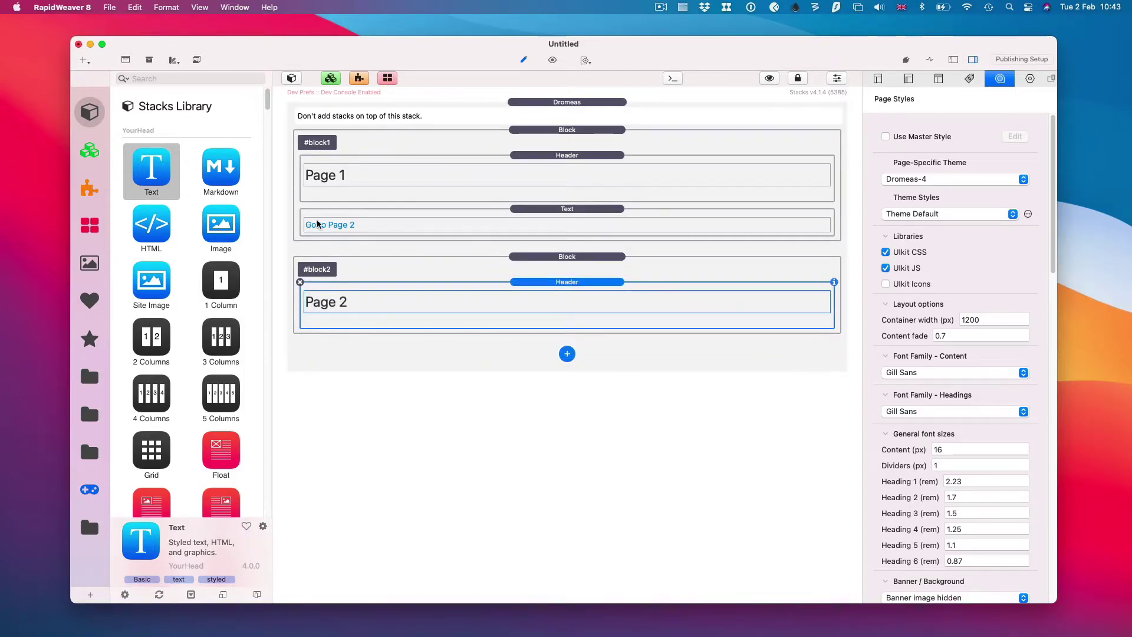
Copy the linked Text stack below the header in #block2 and replace the copy's wording with "Return".
left_click_drag(516, 209, 525, 328)
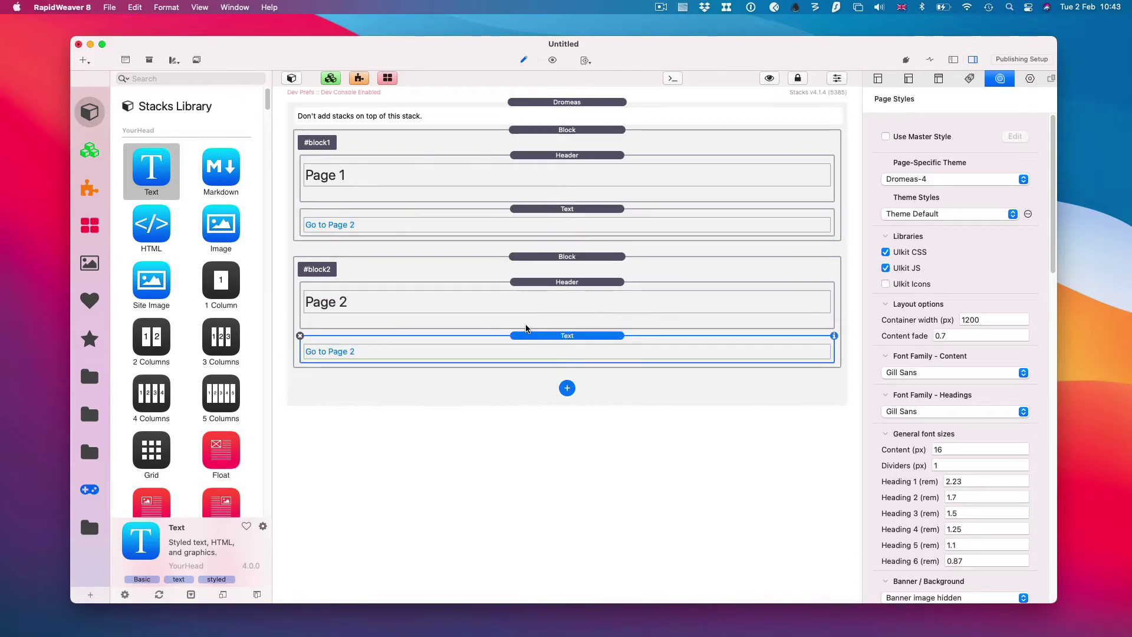
double_click(366, 352)
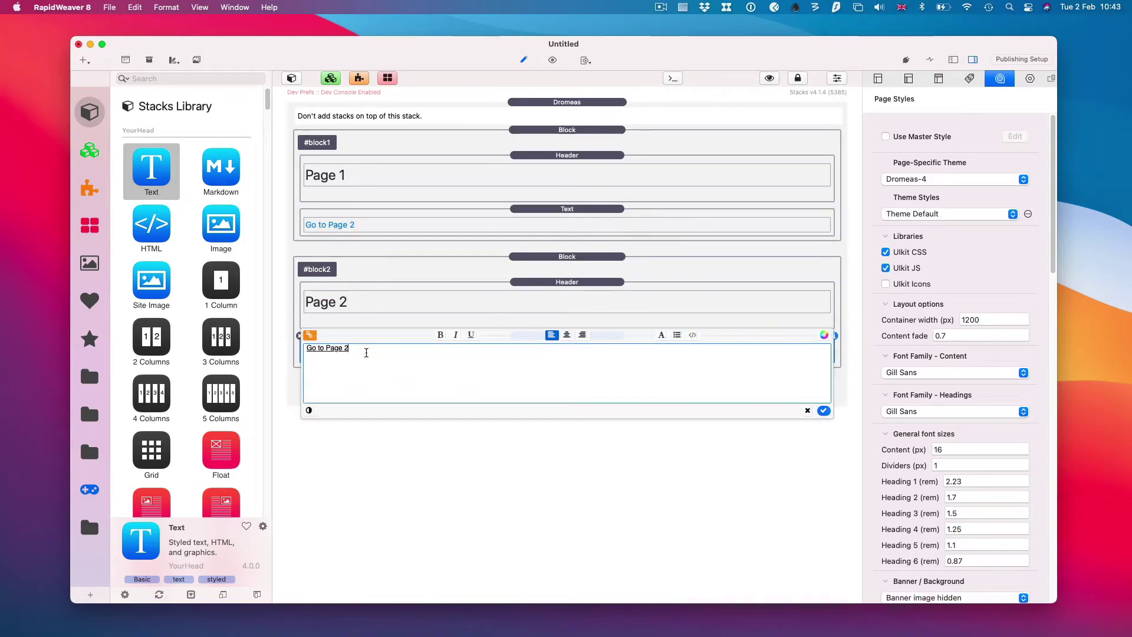
key("Left")
type("Return")
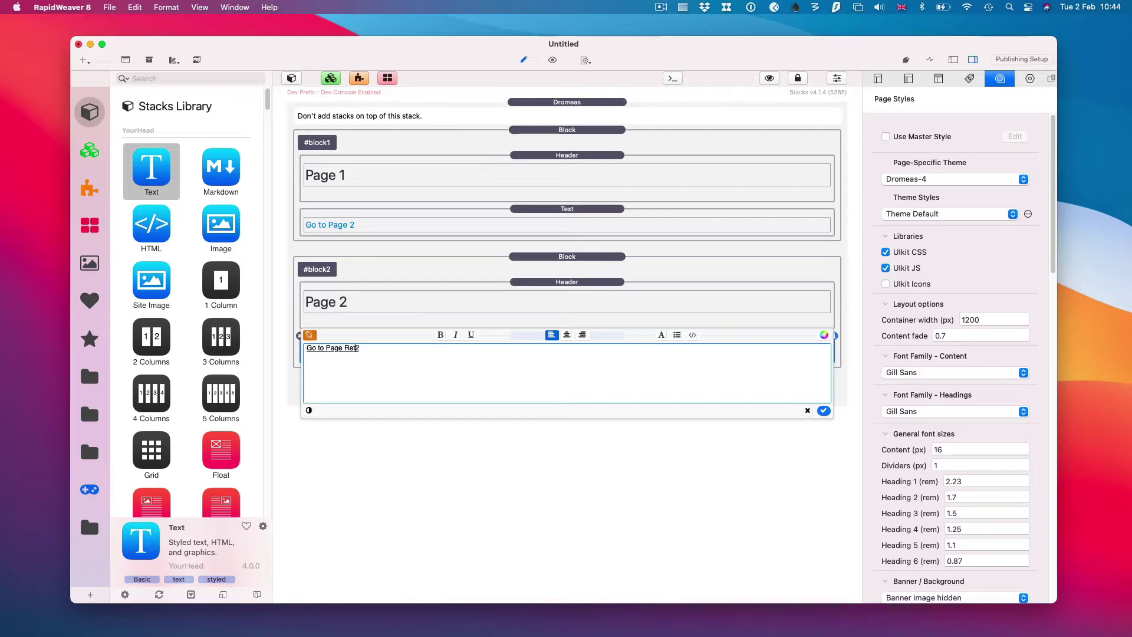
key("Left")
key("BackSpace")
key("BackSpace")
key("BackSpace")
key("BackSpace")
key("BackSpace")
key("BackSpace")
key("BackSpace")
key("BackSpace")
key("BackSpace")
key("BackSpace")
key("BackSpace")
Change the link URL of the "Return" text to #block1.
double_click(318, 352)
left_click(514, 220)
key("BackSpace")
type("1")
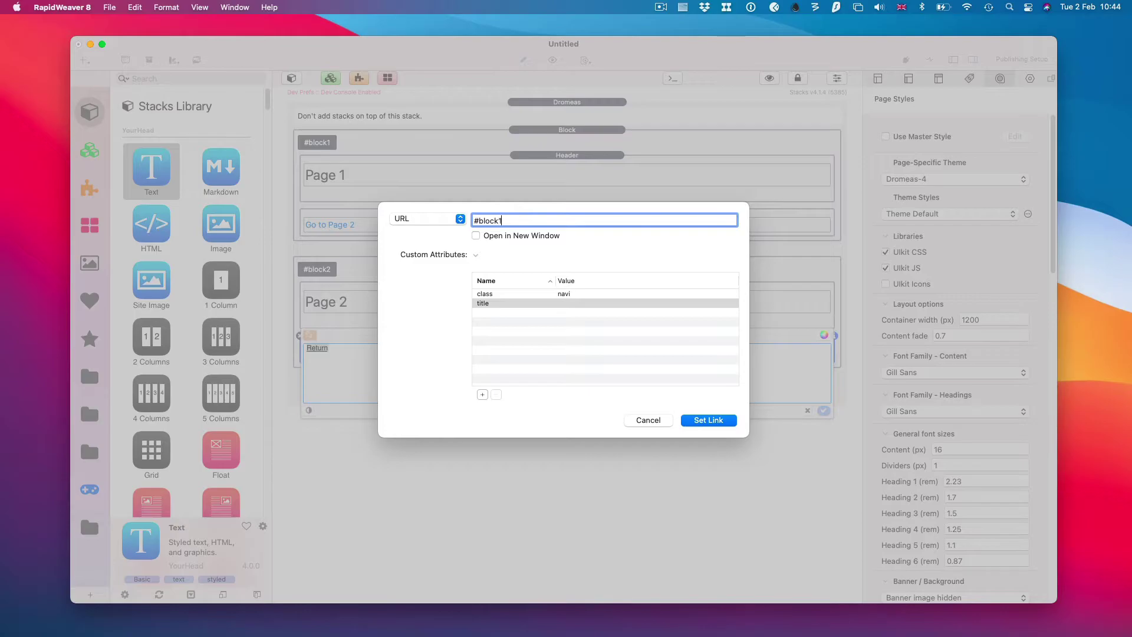
left_click(706, 418)
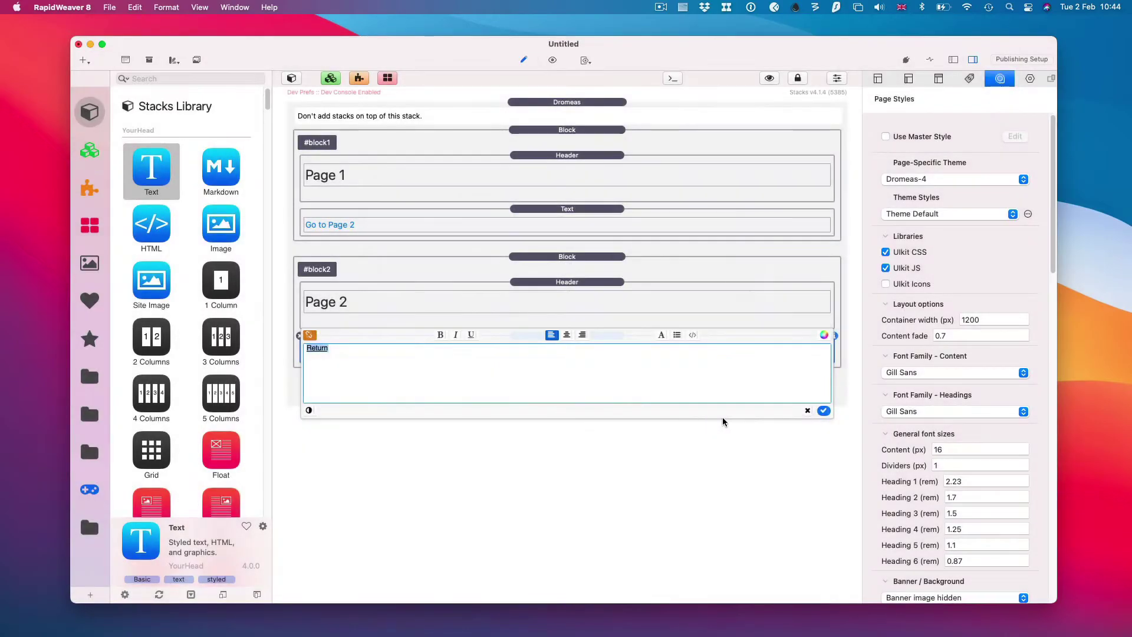
left_click(823, 410)
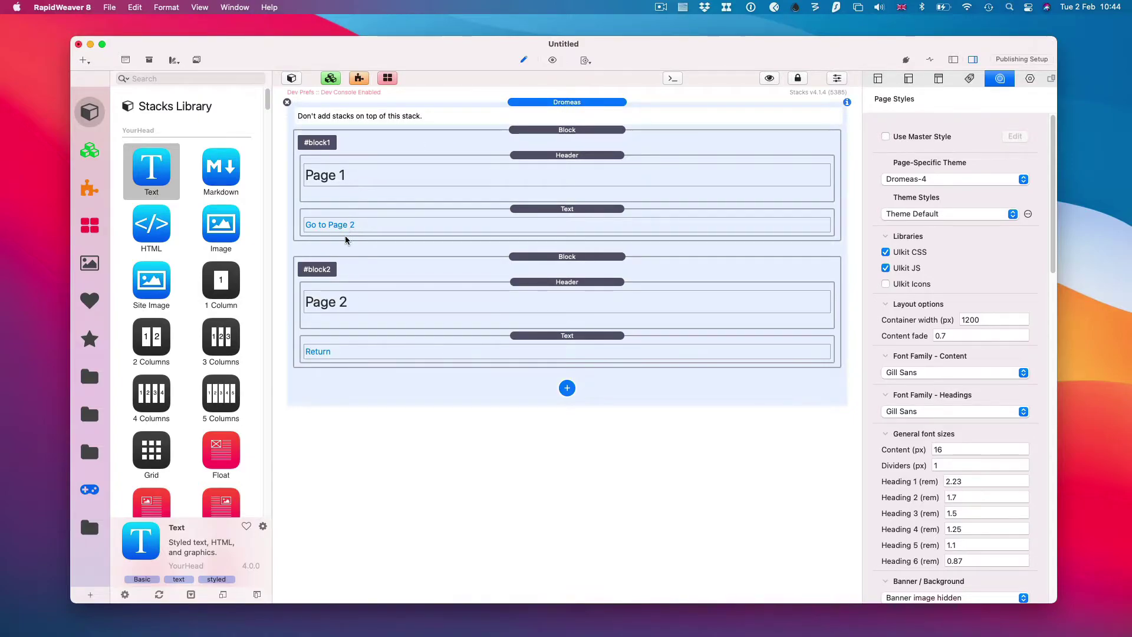
Preview the page, follow the "Go to Page 2" and "Return" links, and go back to editing.
left_click(552, 61)
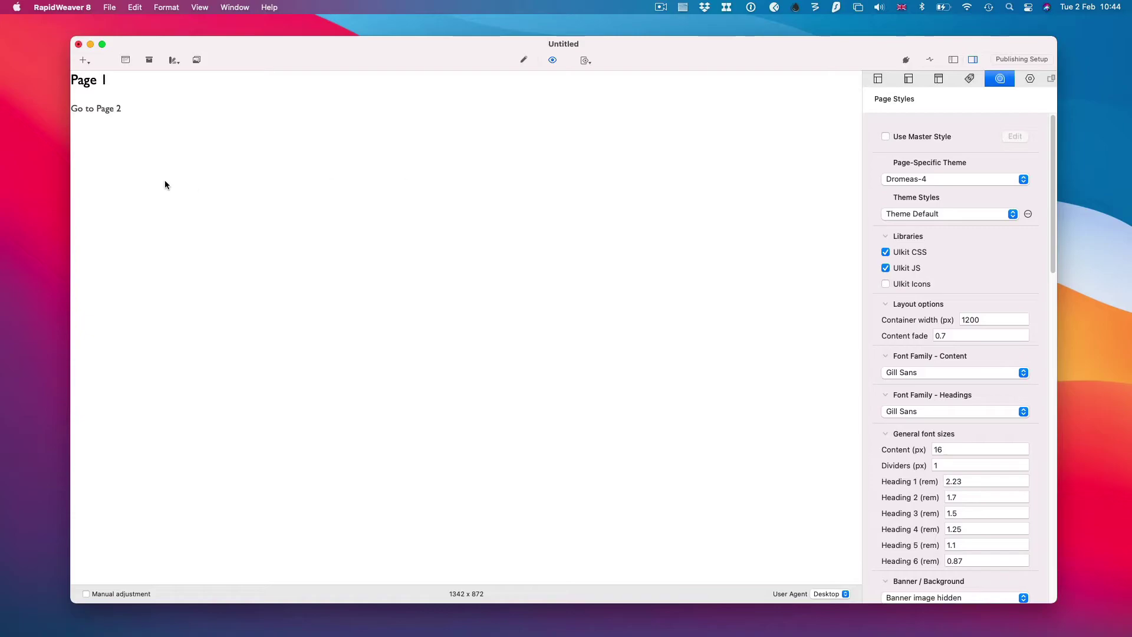
left_click(109, 109)
left_click(94, 111)
left_click(523, 59)
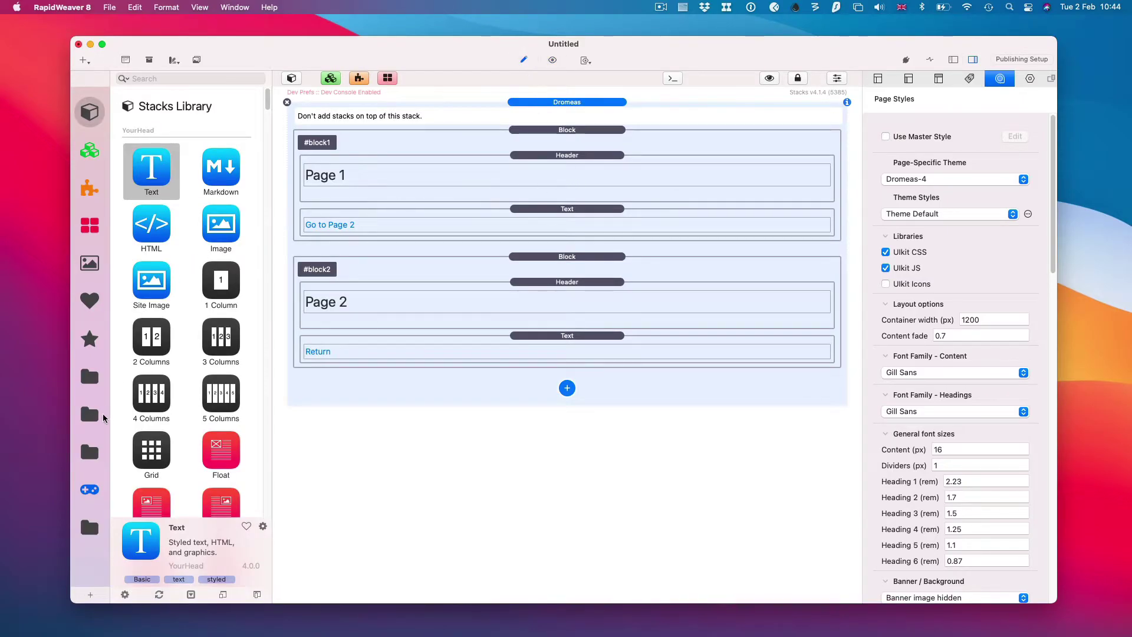
Add a Container stack to both #block1 and #block2 and move each block's header and text into it.
left_click(90, 414)
left_click_drag(165, 171, 519, 177)
left_click_drag(529, 218, 560, 192)
left_click_drag(529, 229, 556, 211)
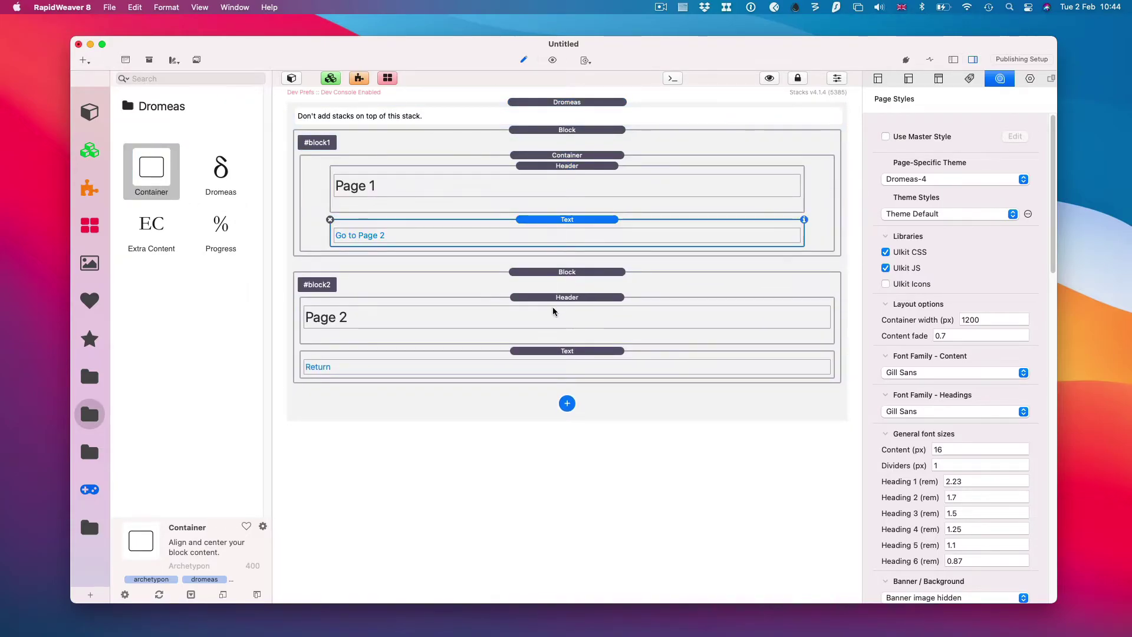
left_click_drag(177, 191, 537, 319)
left_click_drag(529, 364, 556, 370)
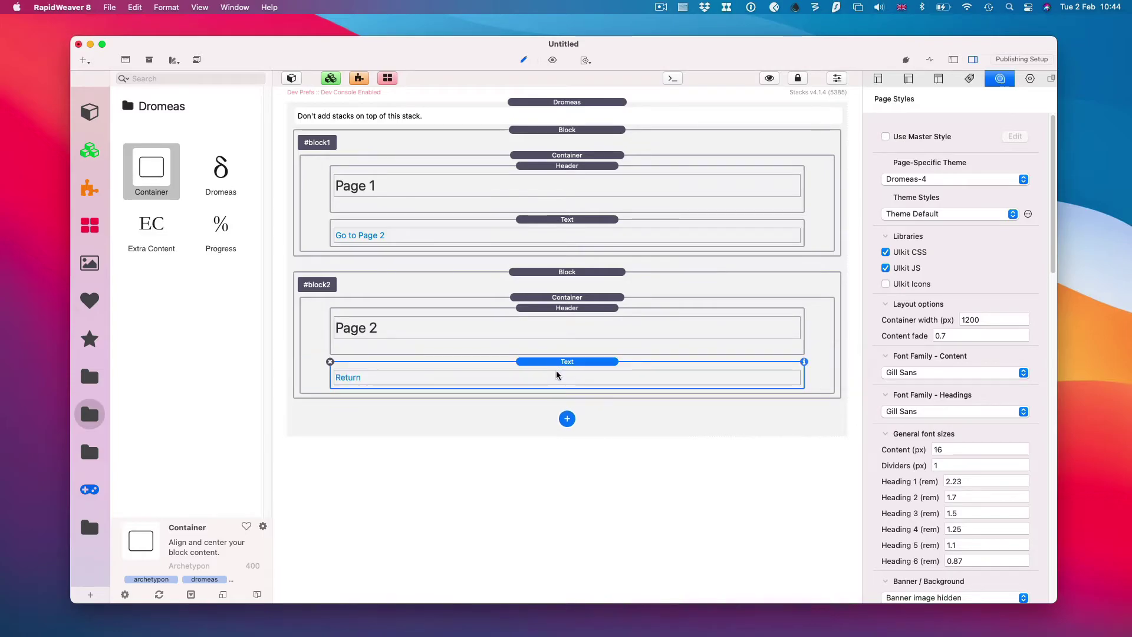
Set the top margin of the Container in #block1 to 50 px.
left_click(583, 156)
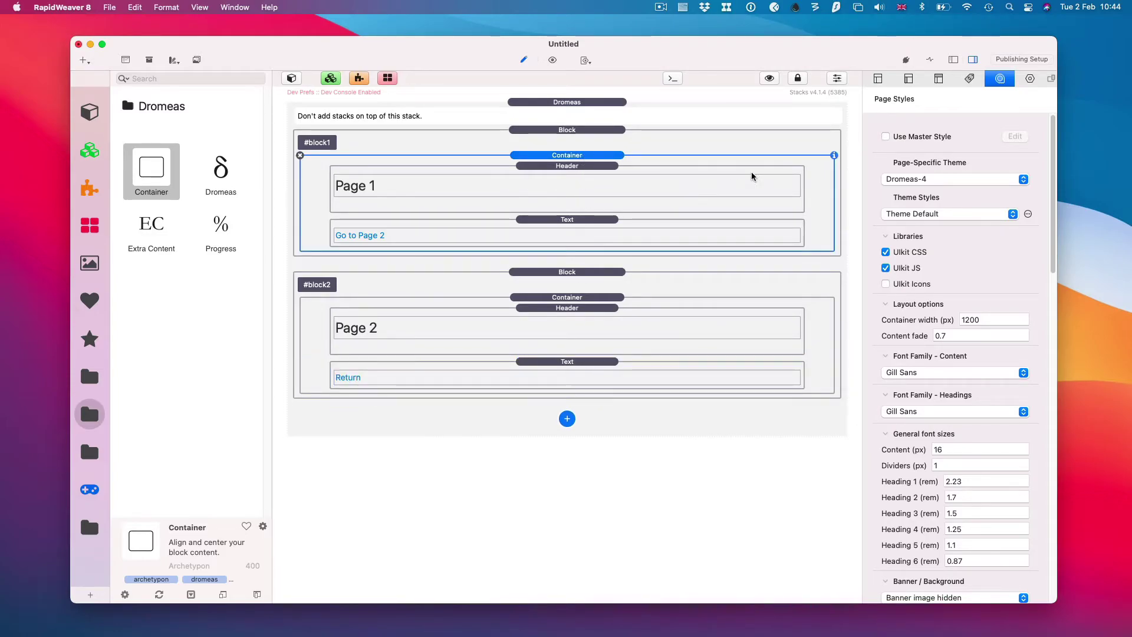
double_click(988, 319)
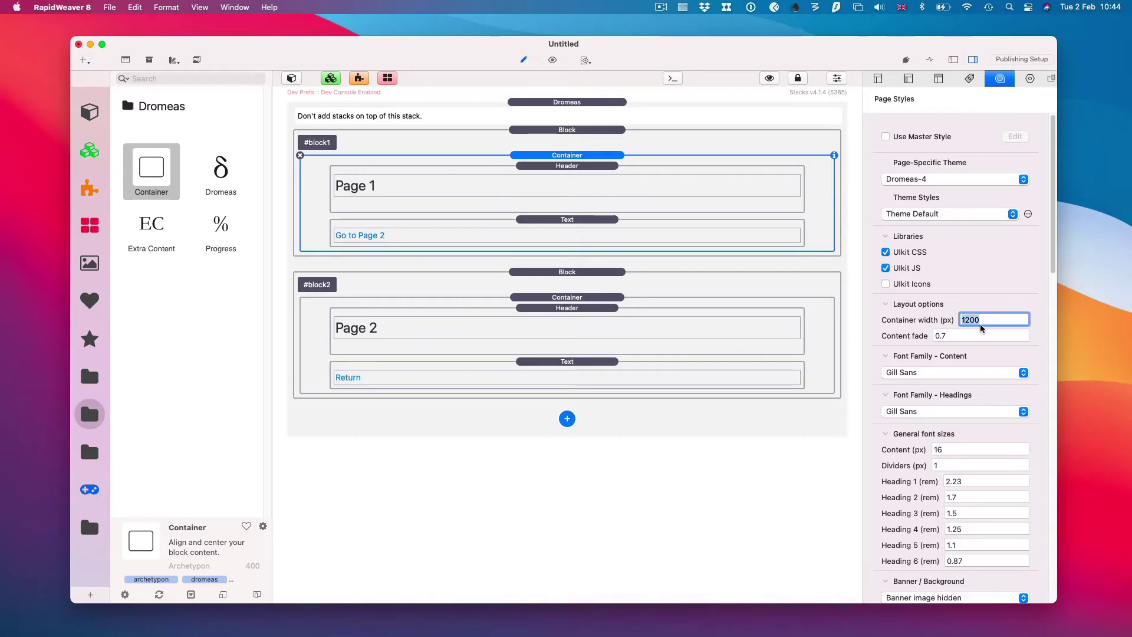
left_click(1031, 78)
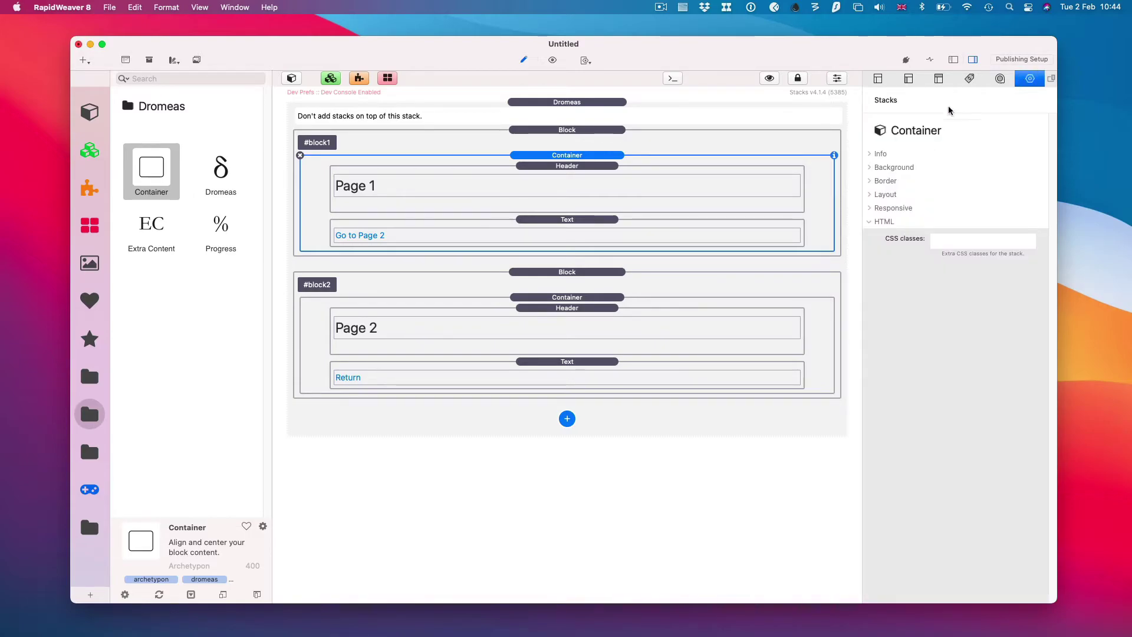
left_click(870, 195)
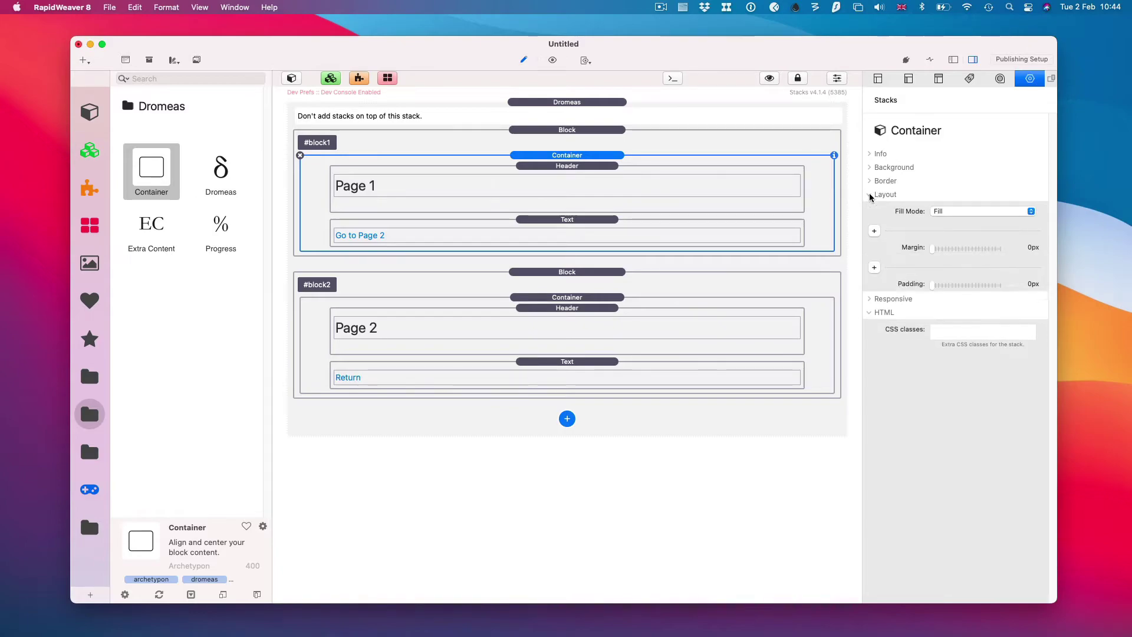
left_click(874, 231)
left_click(936, 249)
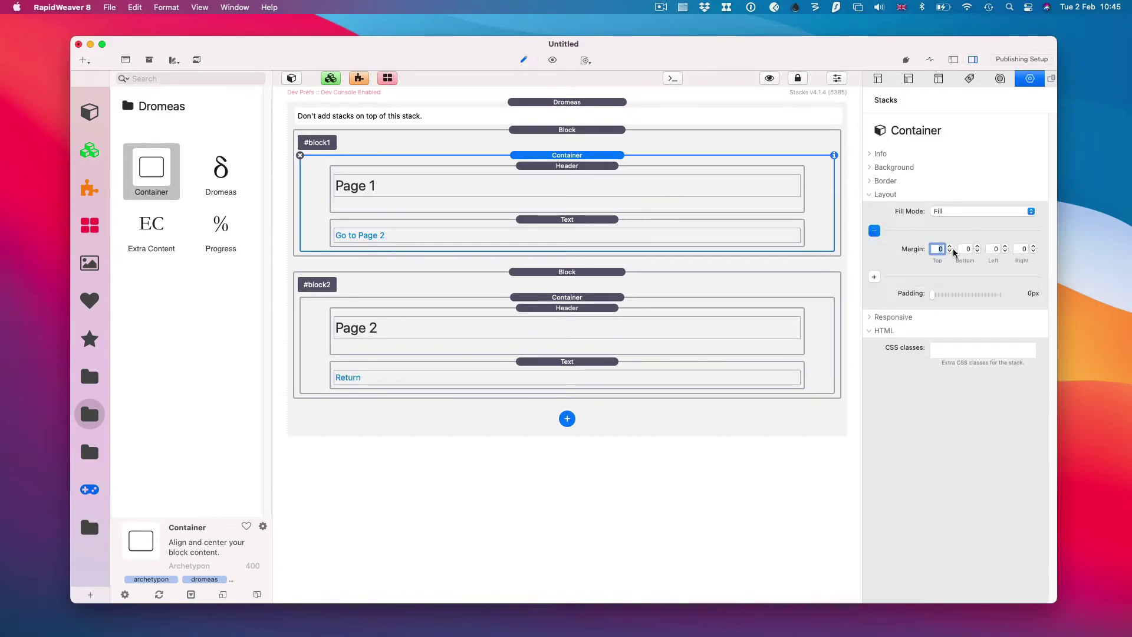
type("50")
key("Return")
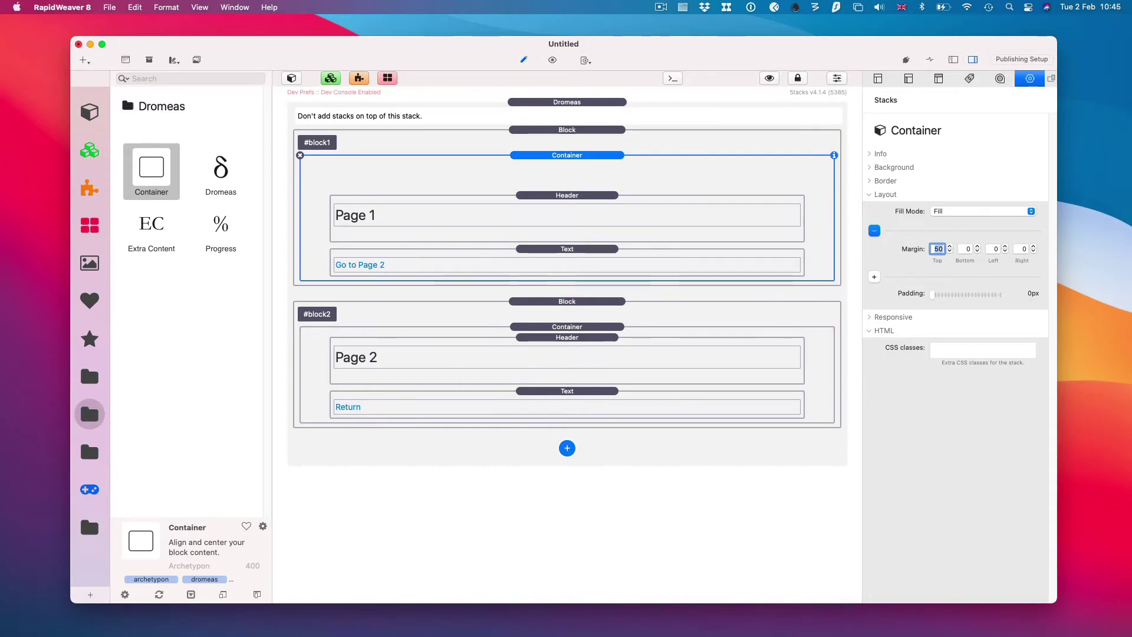
Set the top margin of the Container in #block2 to 50 px.
left_click(619, 328)
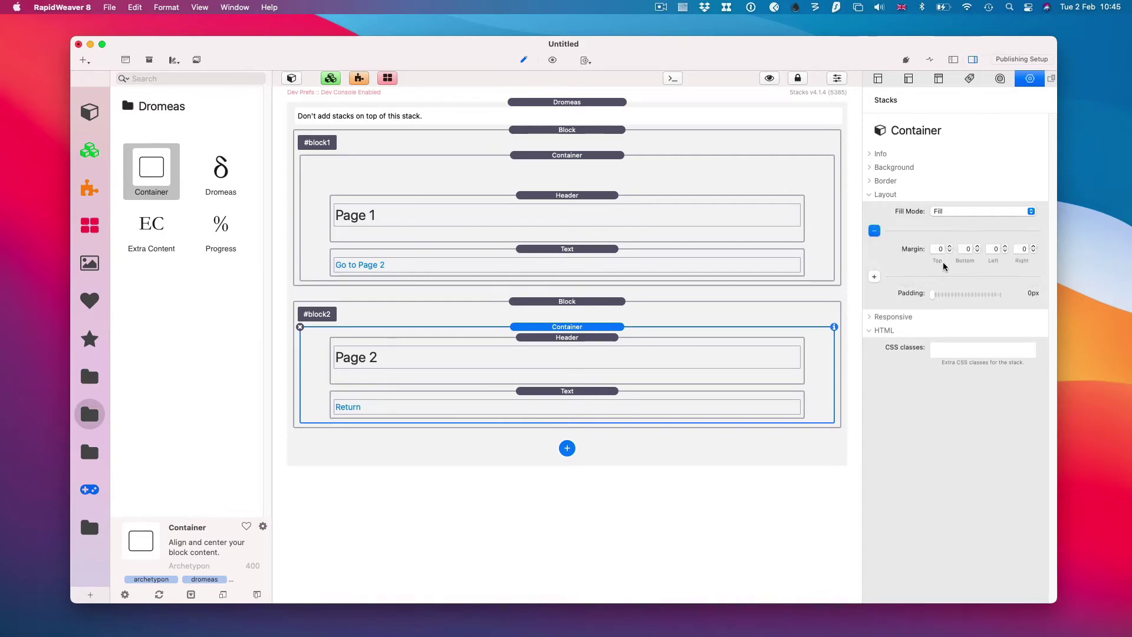
double_click(938, 249)
type("50")
key("Return")
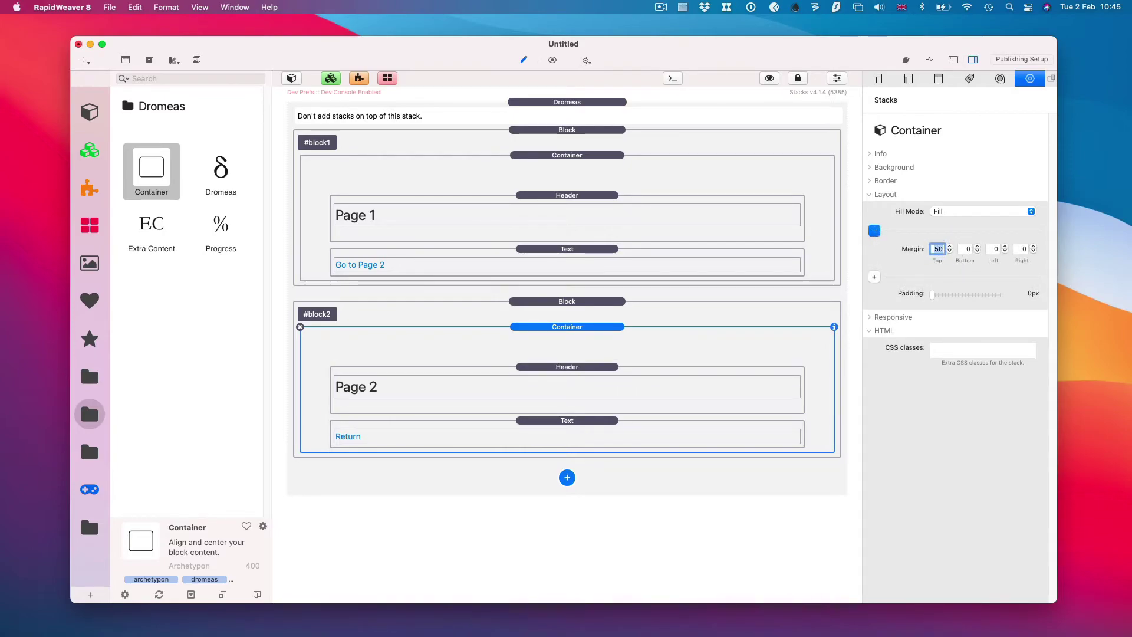
Preview the page to check the new top margins and go back to editing.
left_click(568, 155)
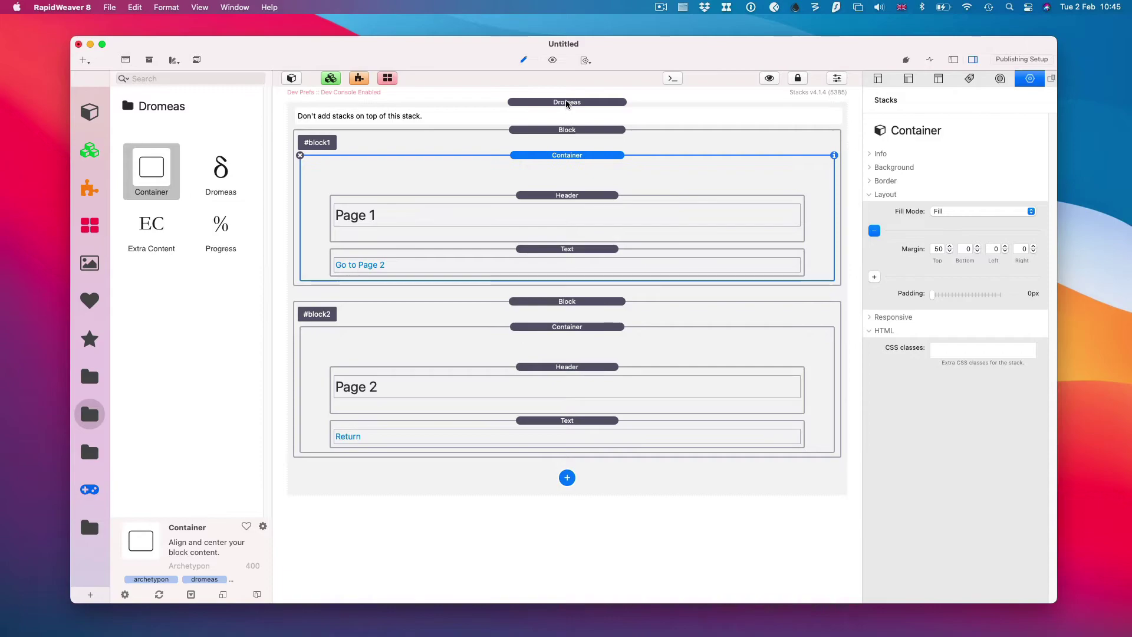
left_click(553, 60)
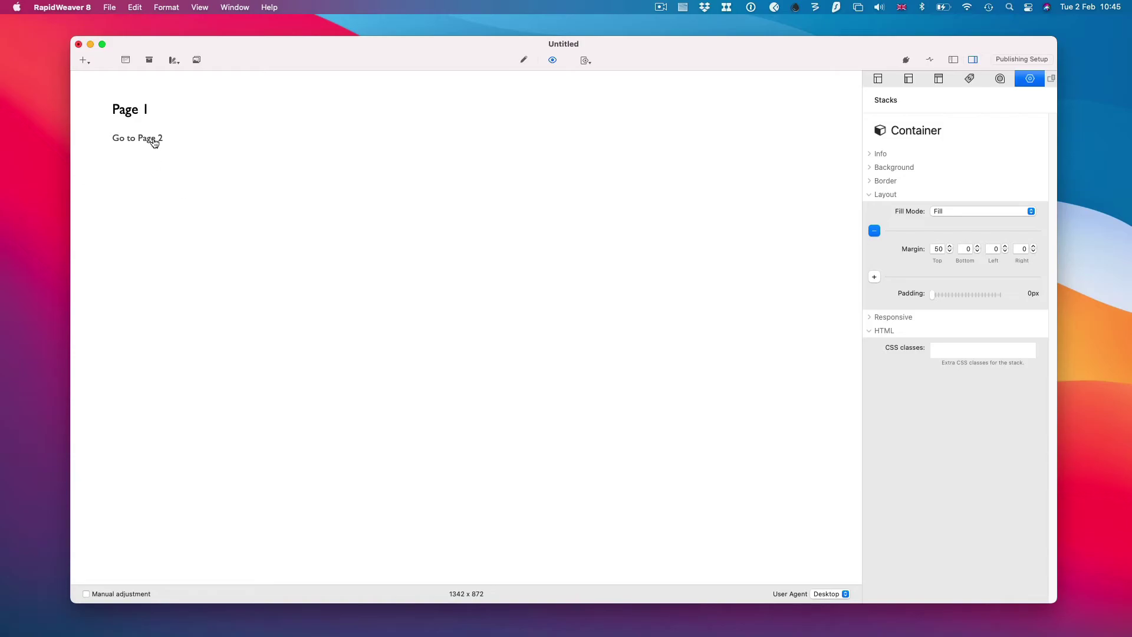
left_click(523, 59)
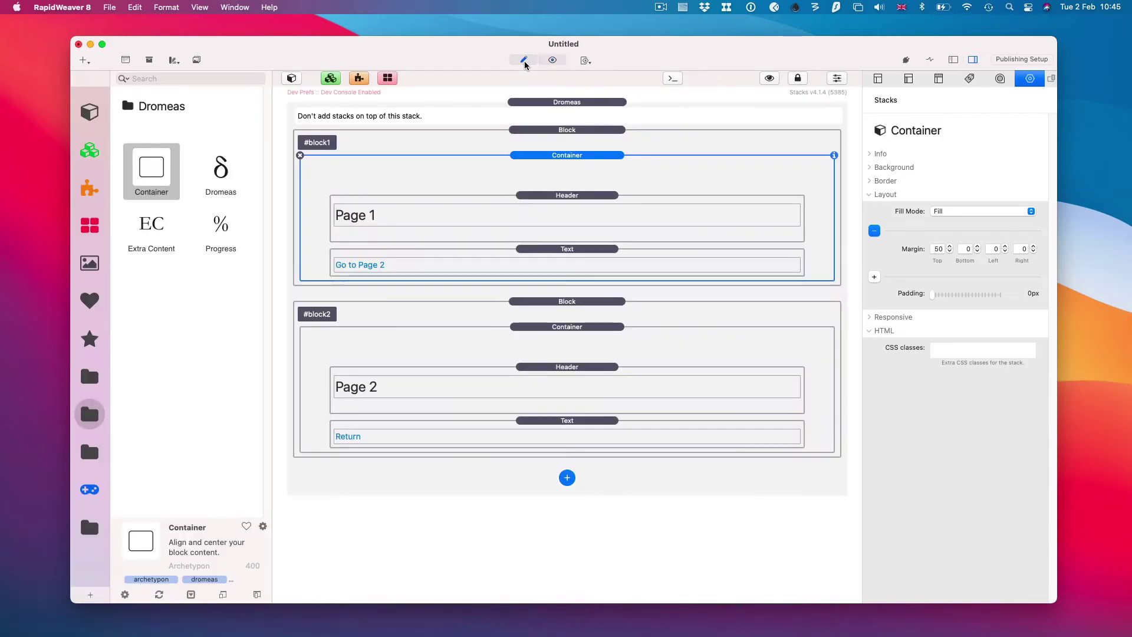
Set the Dromeas stack's easing to easeInBack and try the transition between the two pages in the preview.
left_click(522, 130)
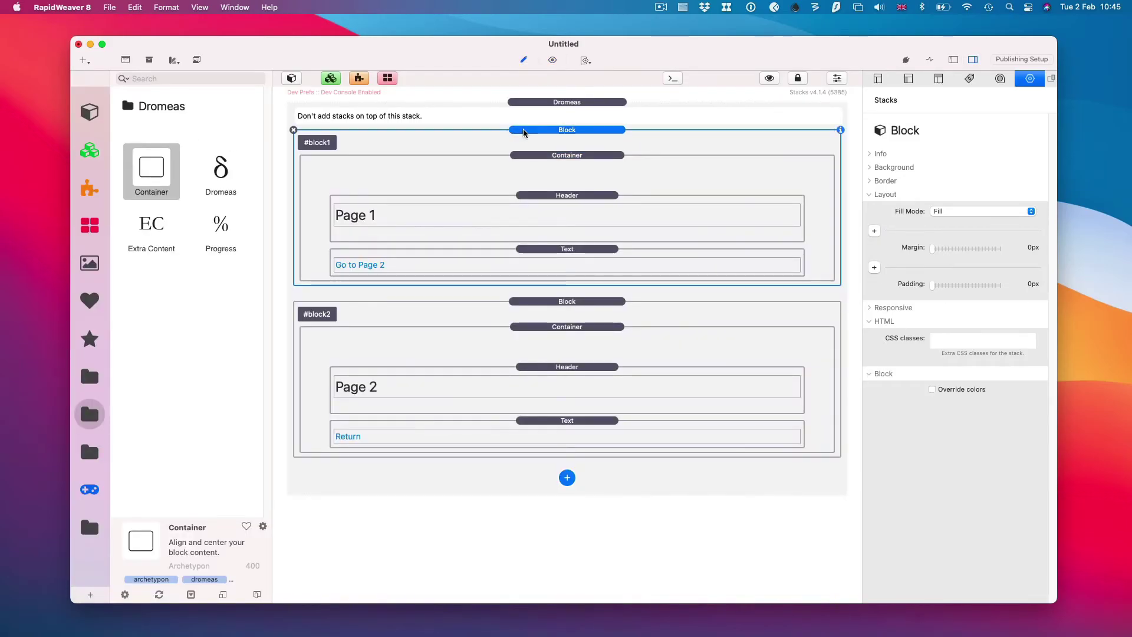
left_click(641, 103)
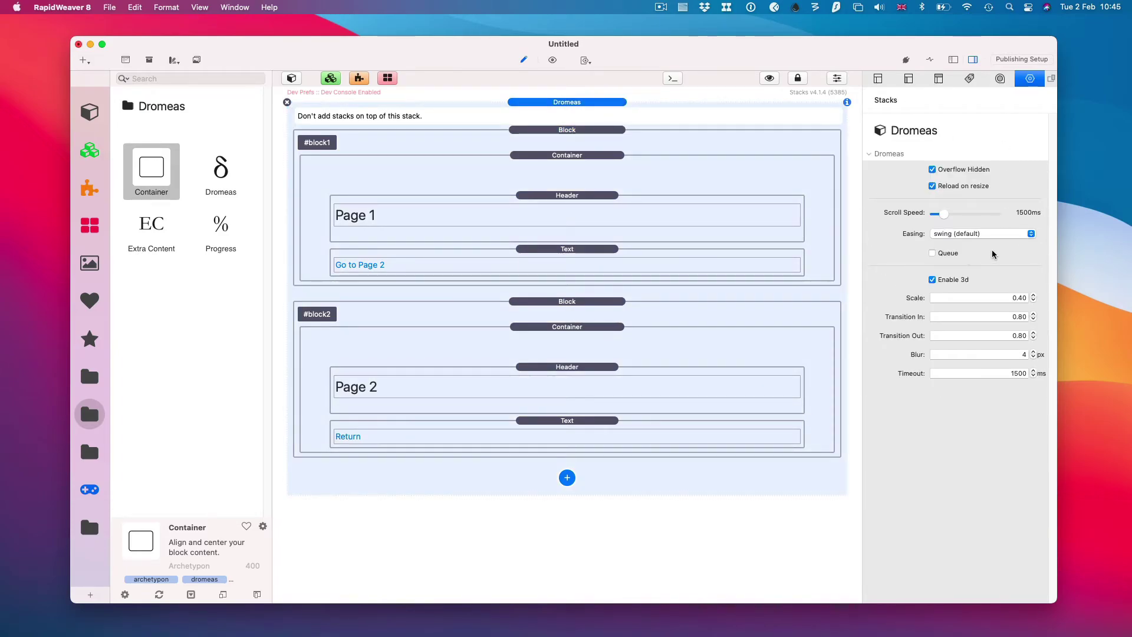
left_click(996, 231)
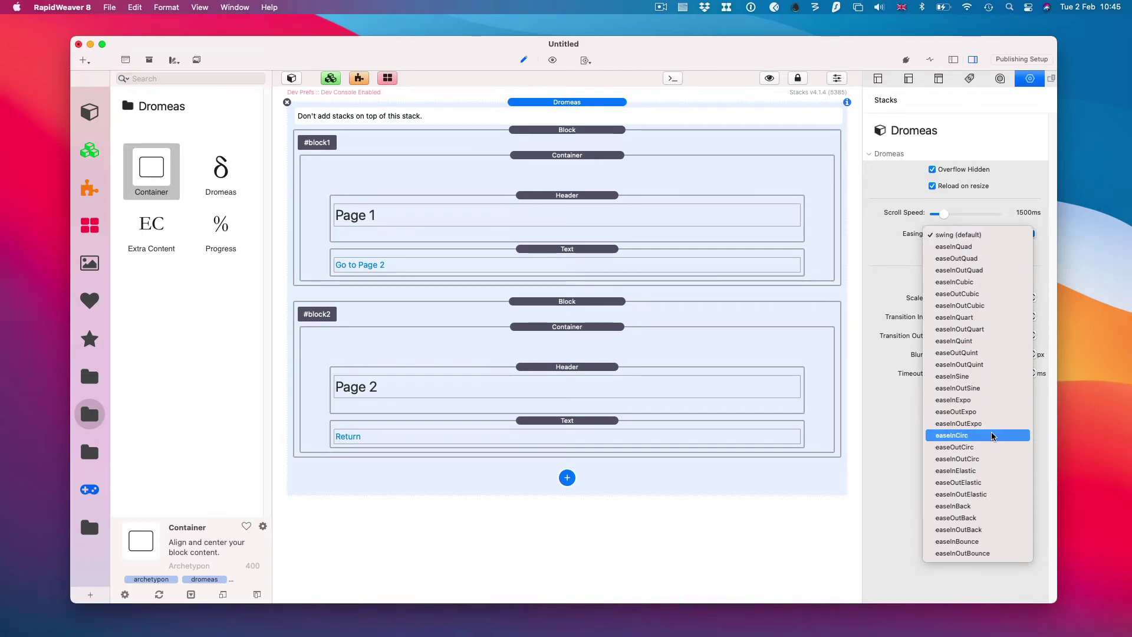
left_click(982, 506)
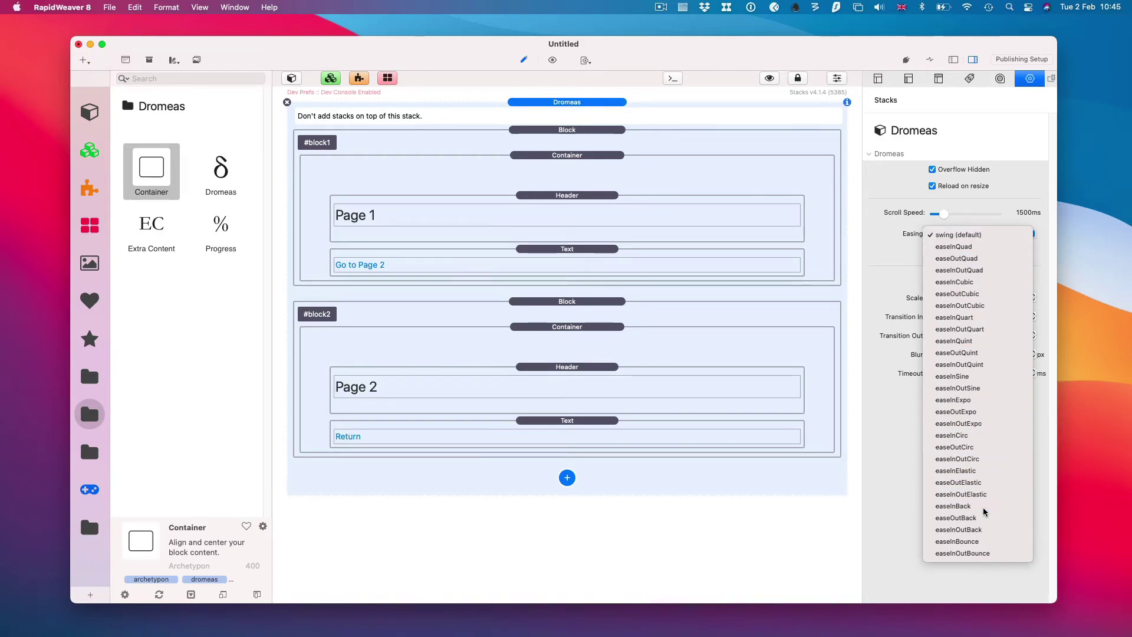
left_click(553, 61)
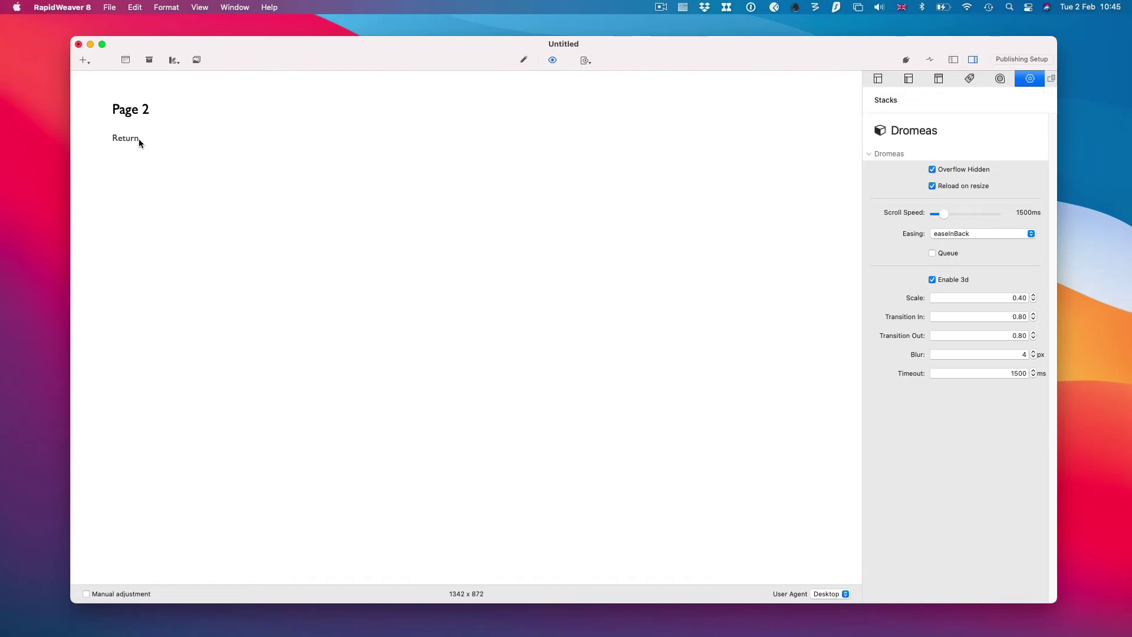
left_click(133, 142)
Set the Dromeas 3D scale to 0.9 and follow the "Go to Page 2" and "Return" links in the preview.
left_click(1003, 298)
type("0.9")
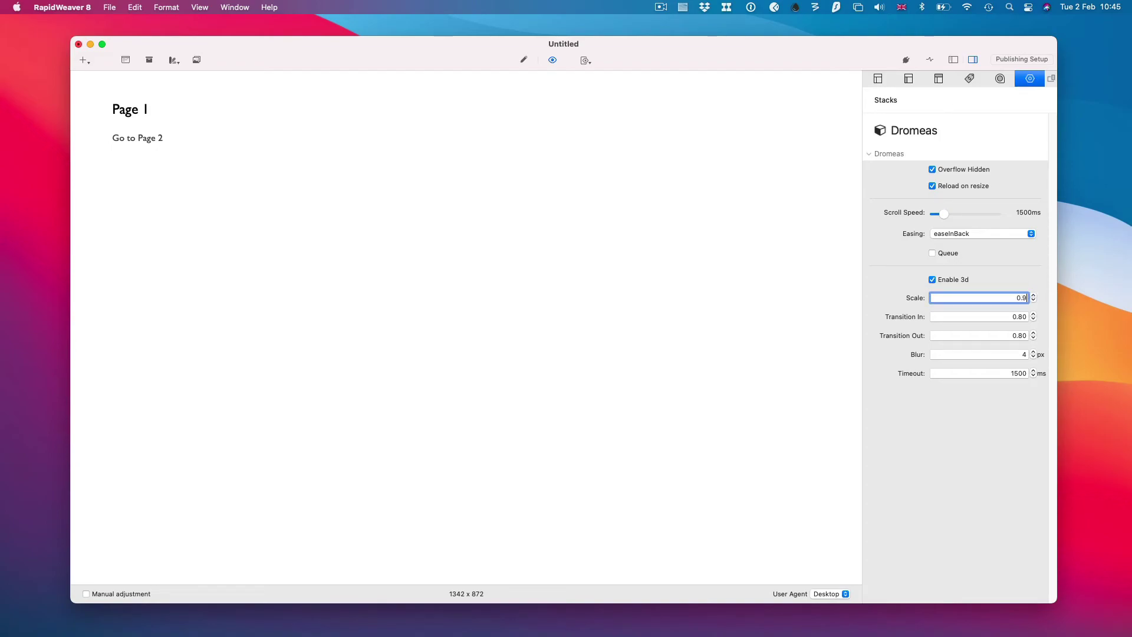
key("Return")
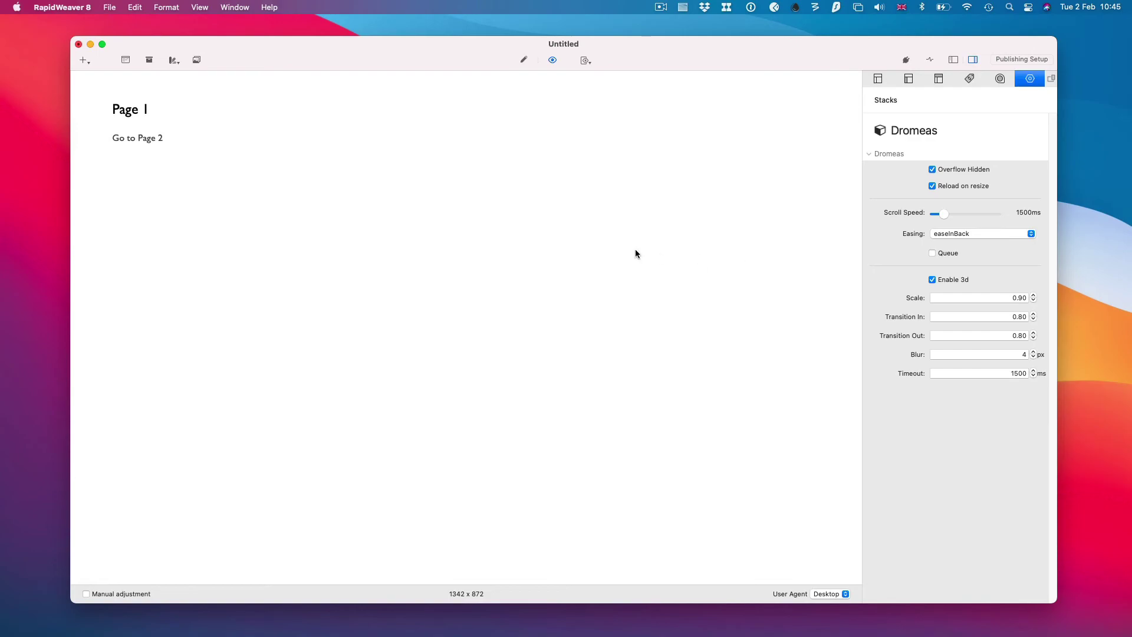
left_click(152, 139)
left_click(132, 141)
Set the Dromeas scroll speed to about 718 ms and the timeout to 700 ms, testing the page links in the preview.
left_click_drag(941, 218, 939, 214)
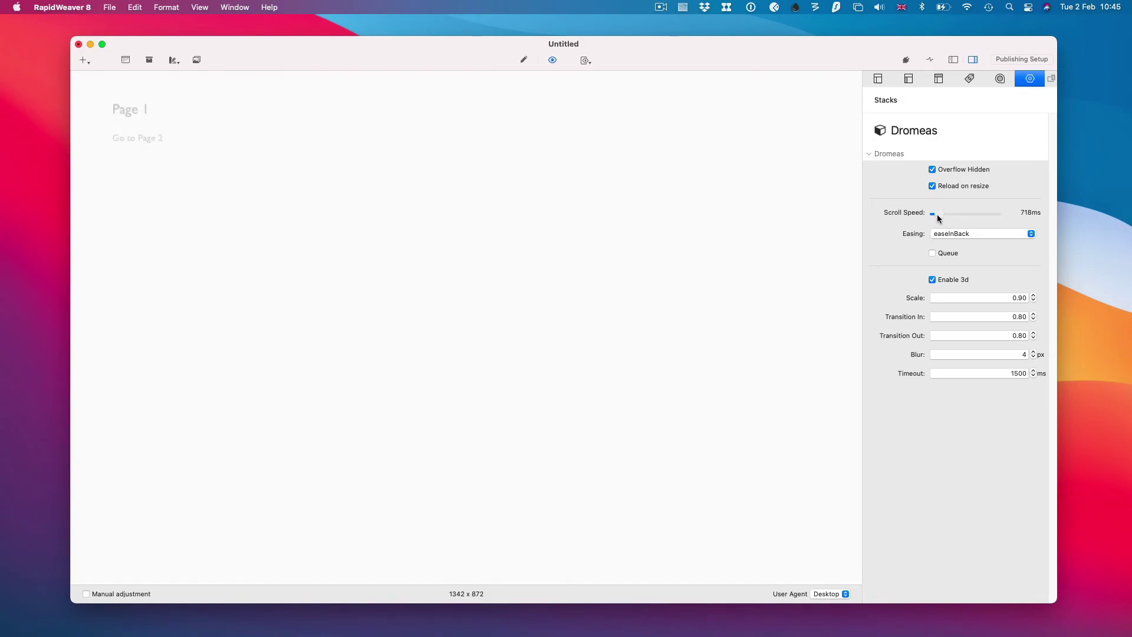
left_click(153, 139)
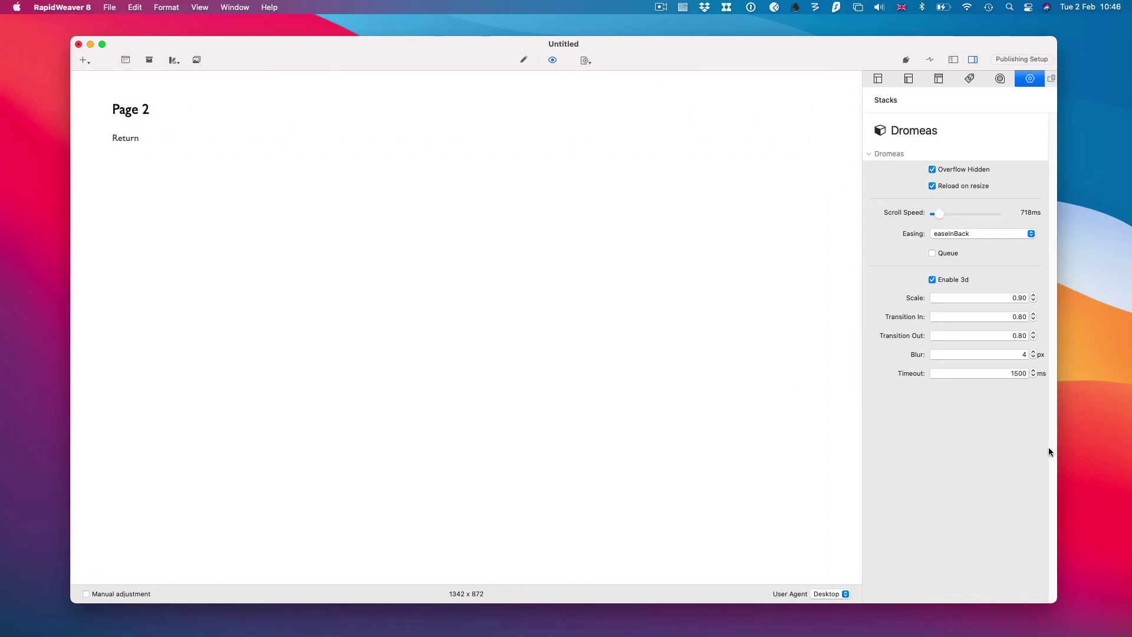
left_click_drag(1026, 372, 1042, 375)
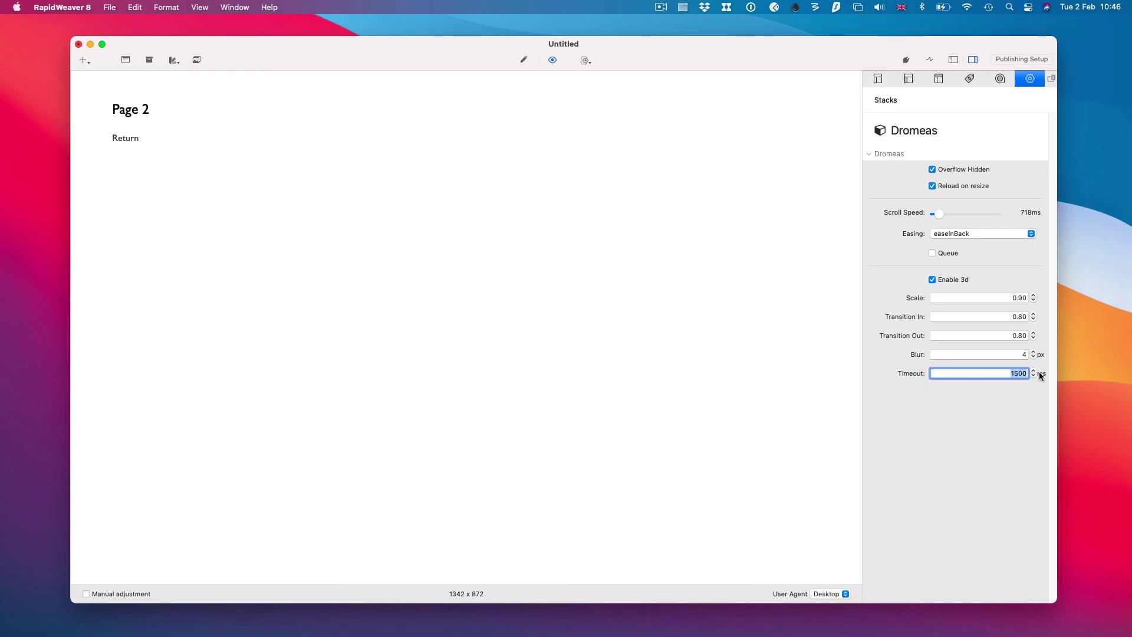
type("7")
key("Return")
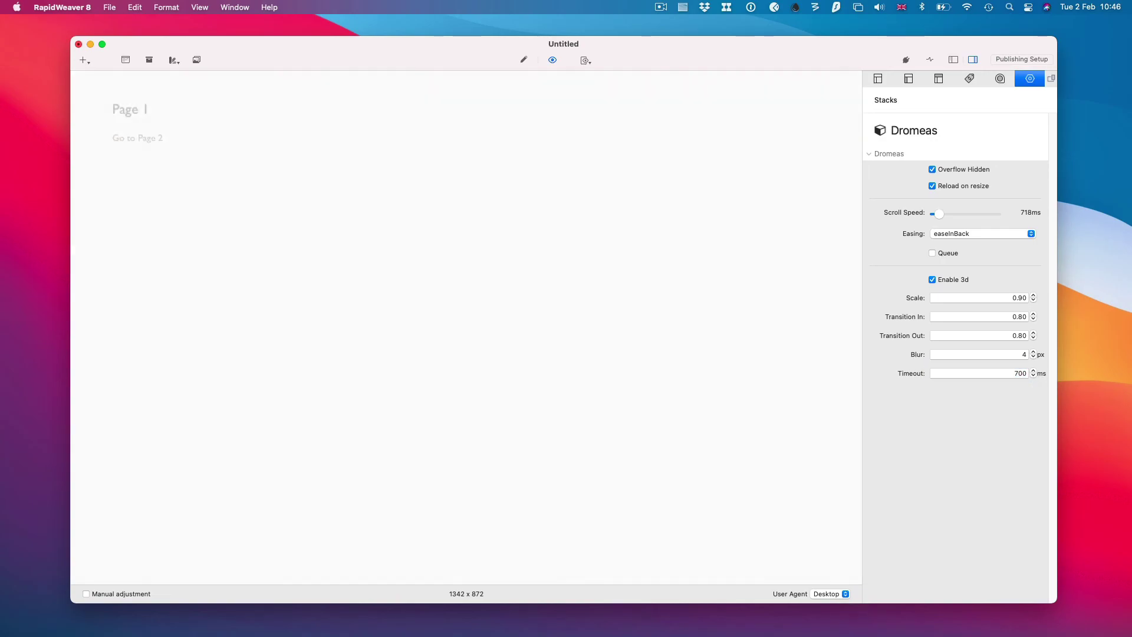
left_click(130, 142)
left_click(130, 139)
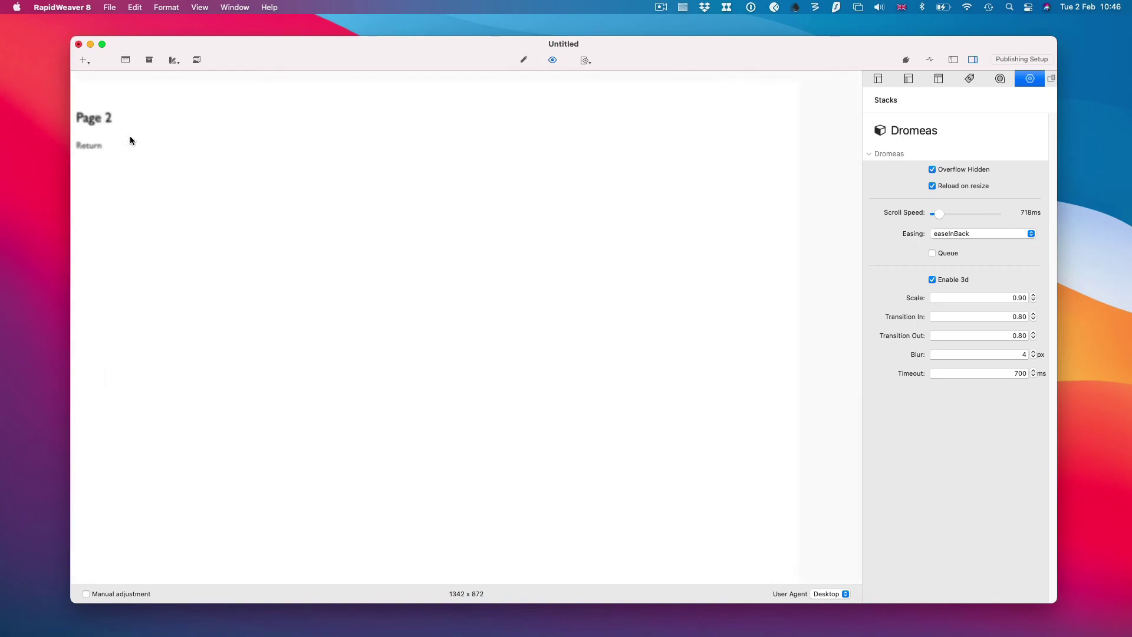